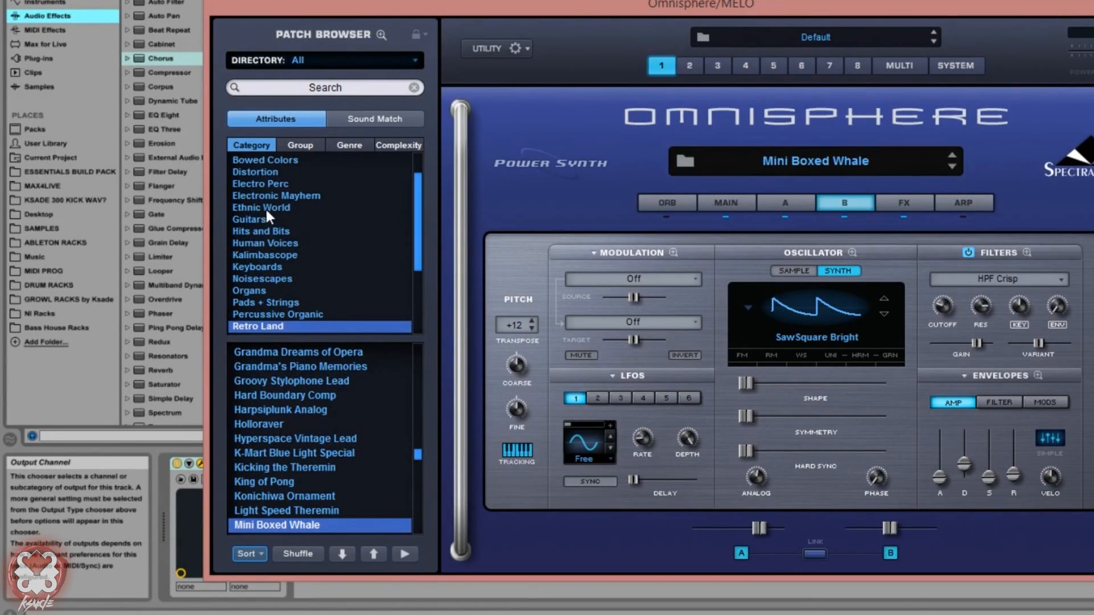
Step: Load the Fingerstyle Acoustic FX Menu patch from the Guitars category
{"action": "left_click", "coordinate": [203, 285]}
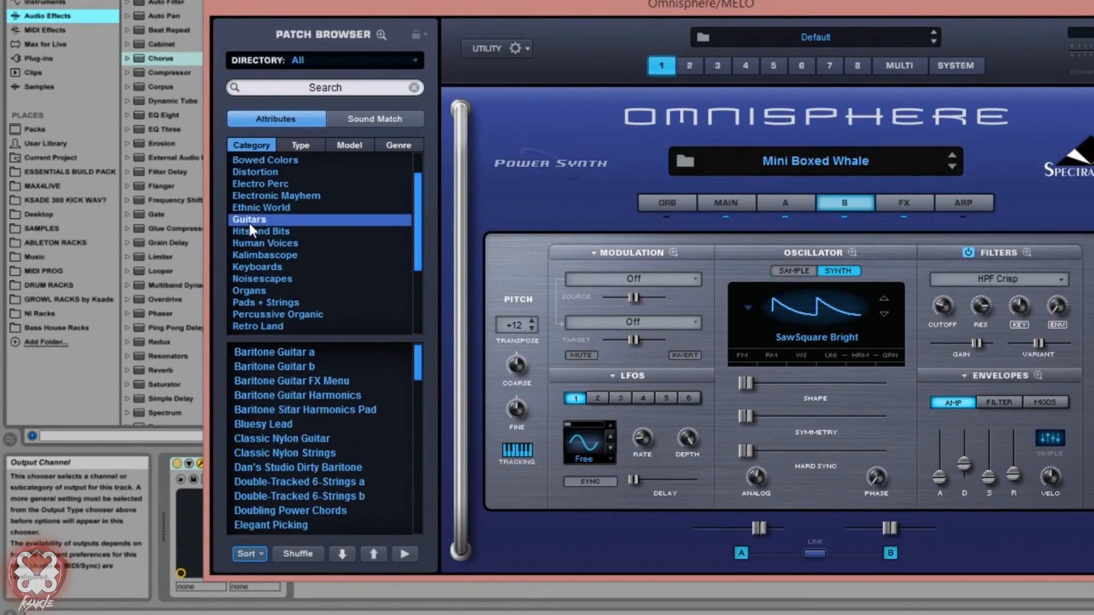
{"action": "scroll", "coordinate": [316, 459], "scroll_direction": "down", "scroll_amount": 7}
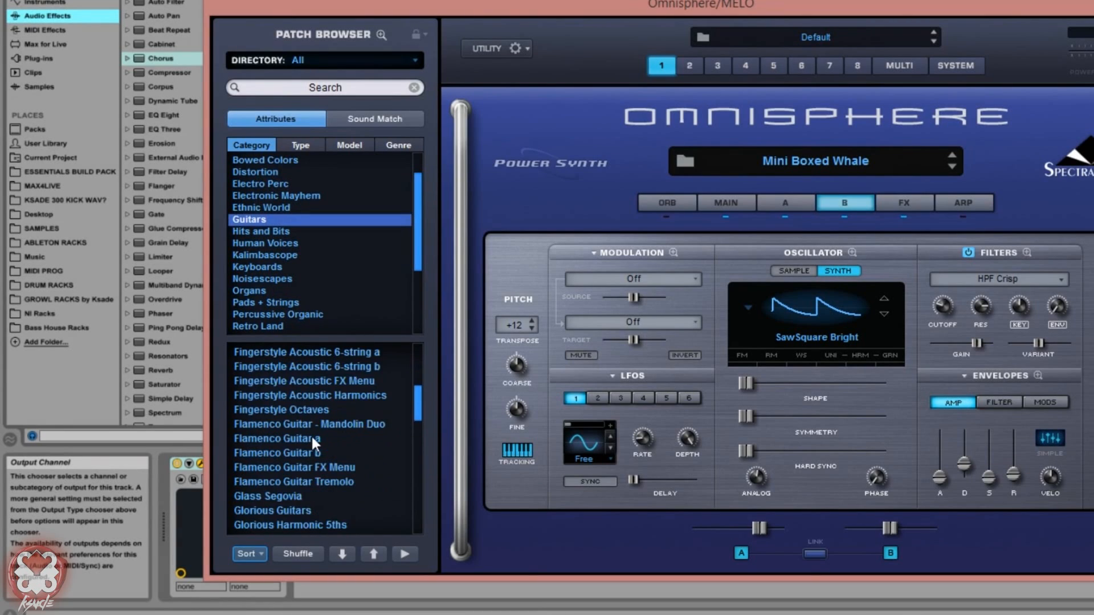
{"action": "left_click_drag", "start_coordinate": [415, 424], "coordinate": [407, 399]}
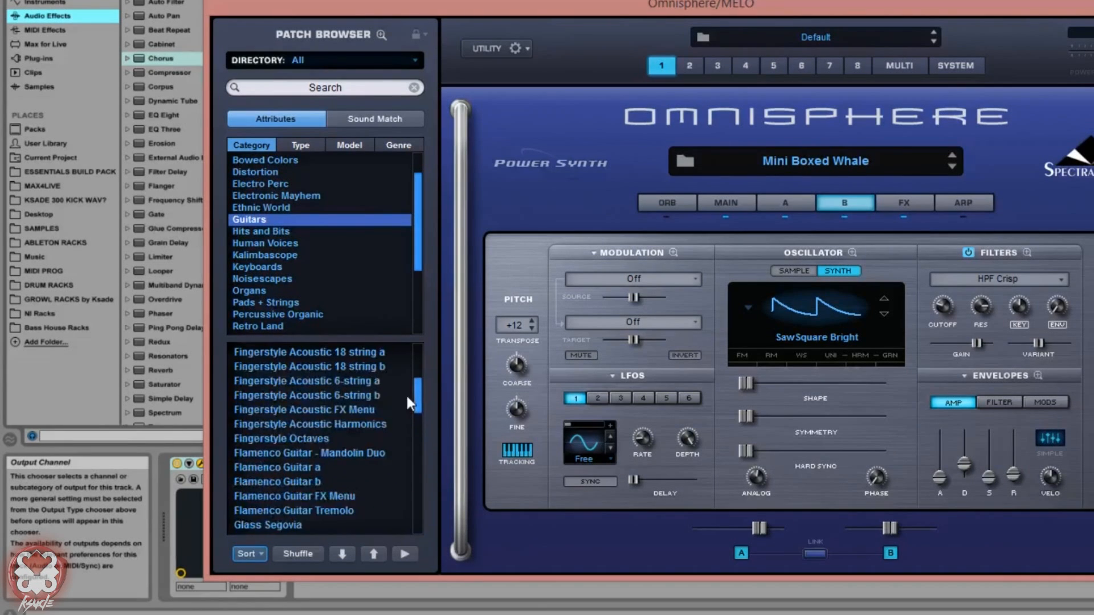
{"action": "left_click", "coordinate": [283, 406]}
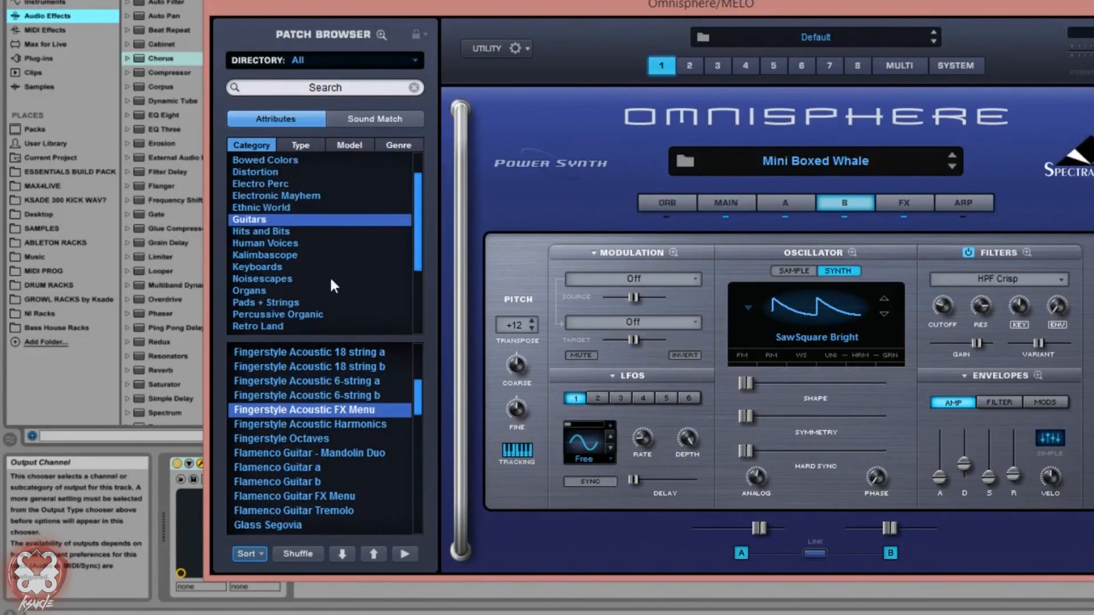
Step: Use Sound Match on the Fingerstyle Acoustic FX Menu patch and browse the list of similar patches
{"action": "left_click", "coordinate": [382, 117]}
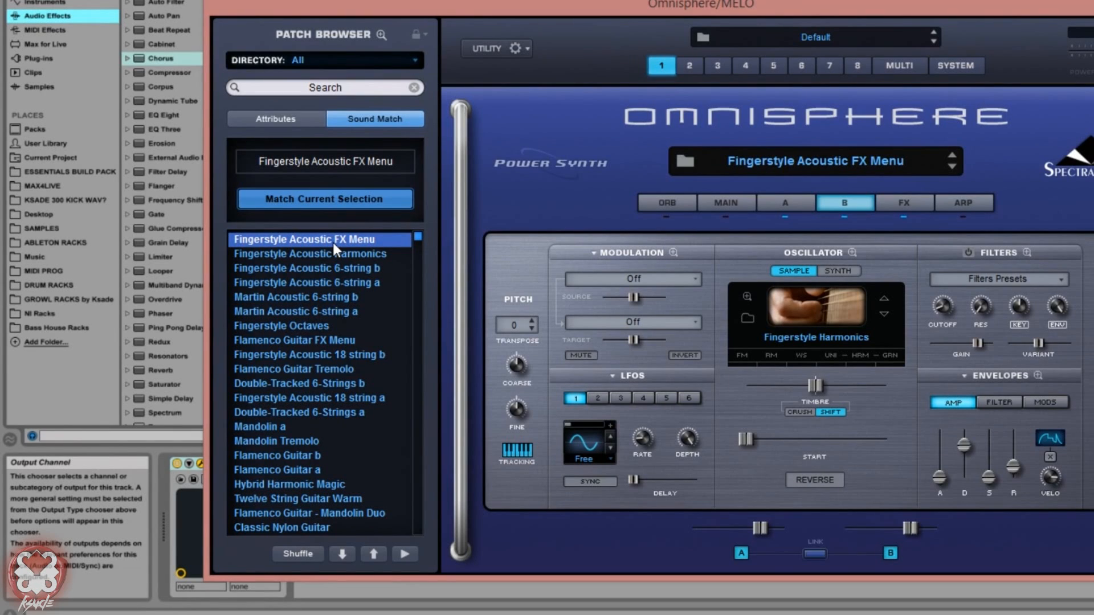
{"action": "scroll", "coordinate": [338, 309], "scroll_direction": "down", "scroll_amount": 2}
{"action": "scroll", "coordinate": [336, 309], "scroll_direction": "up", "scroll_amount": 2}
{"action": "scroll", "coordinate": [341, 340], "scroll_direction": "down", "scroll_amount": 15}
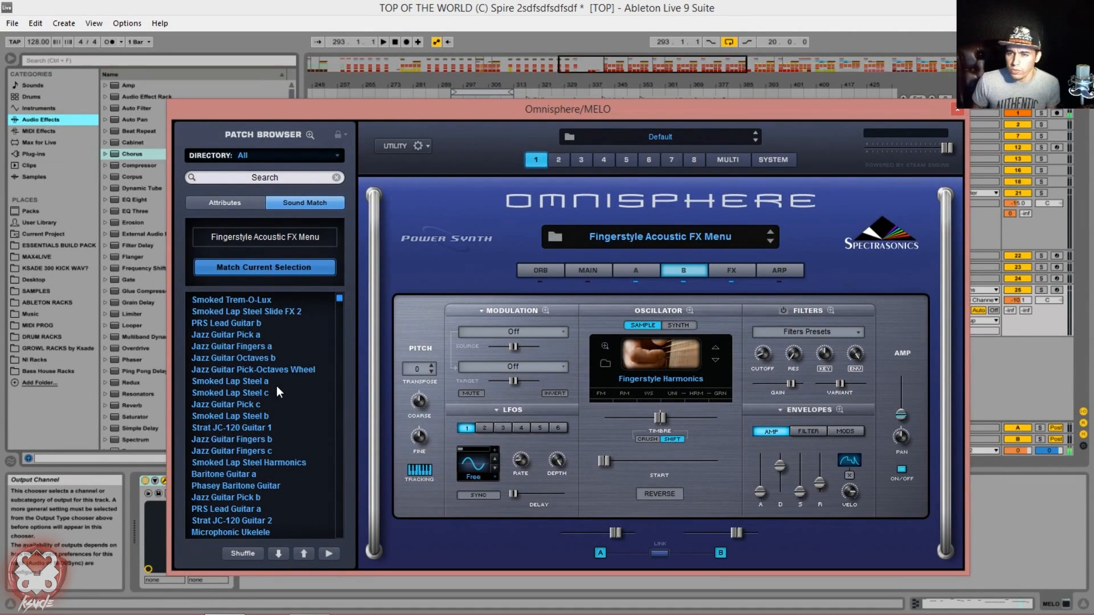
Step: Set layer B's pitch transpose to -2 and show layer A's settings
{"action": "double_click", "coordinate": [431, 373]}
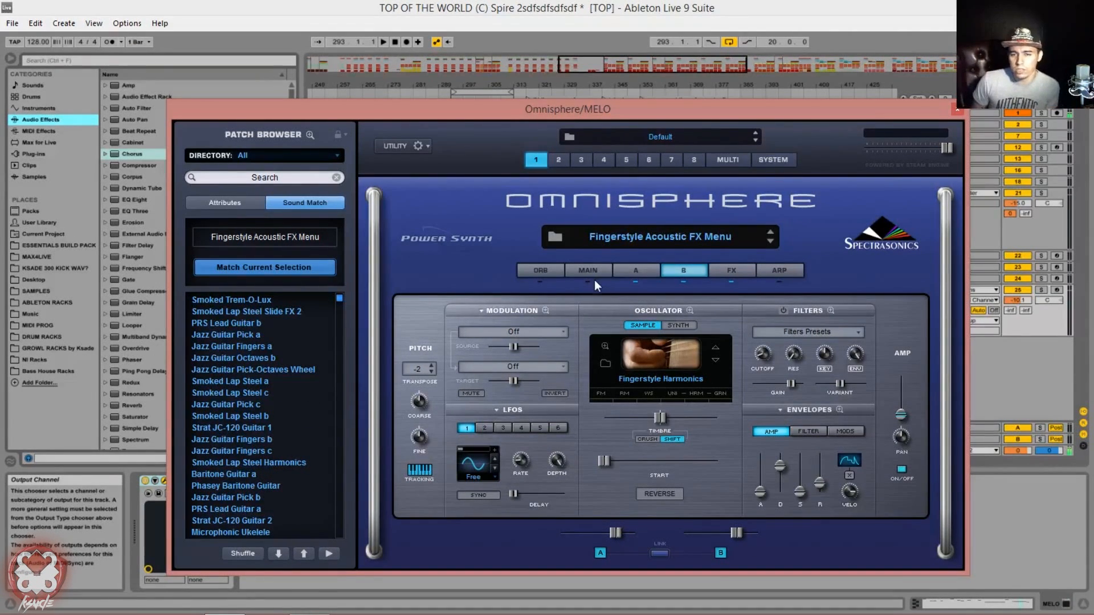
{"action": "left_click", "coordinate": [628, 273]}
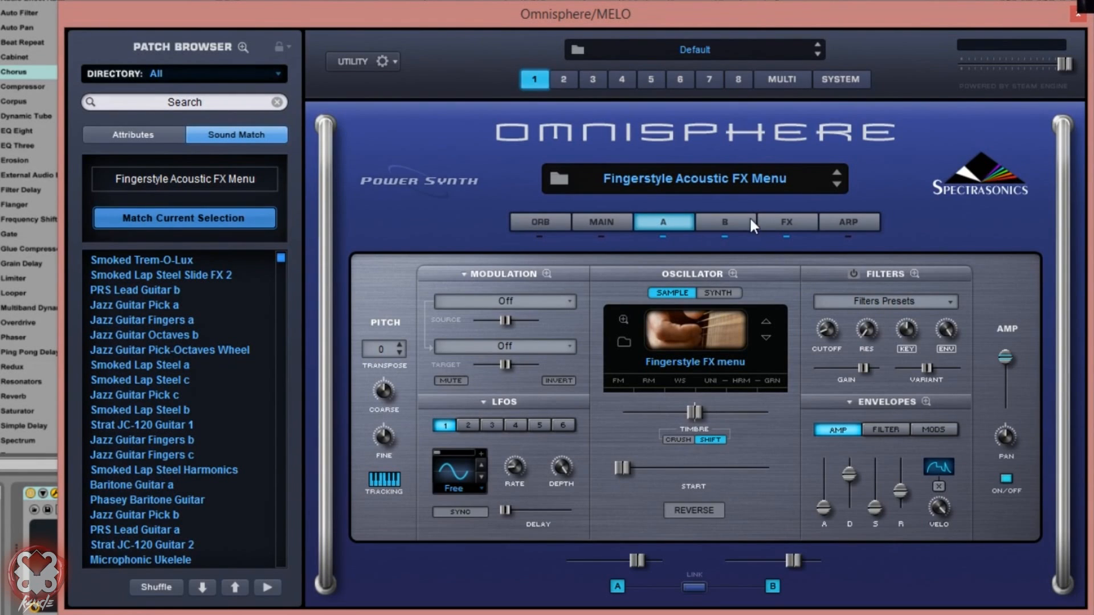
{"action": "left_click", "coordinate": [713, 220]}
{"action": "left_click", "coordinate": [660, 225]}
Step: Examine layer A's amp, filter and modulation envelopes, ending on the modulation envelopes
{"action": "left_click", "coordinate": [870, 403]}
{"action": "left_click", "coordinate": [883, 427]}
{"action": "left_click", "coordinate": [900, 433]}
{"action": "left_click", "coordinate": [940, 428]}
{"action": "left_click", "coordinate": [839, 431]}
{"action": "left_click", "coordinate": [877, 428]}
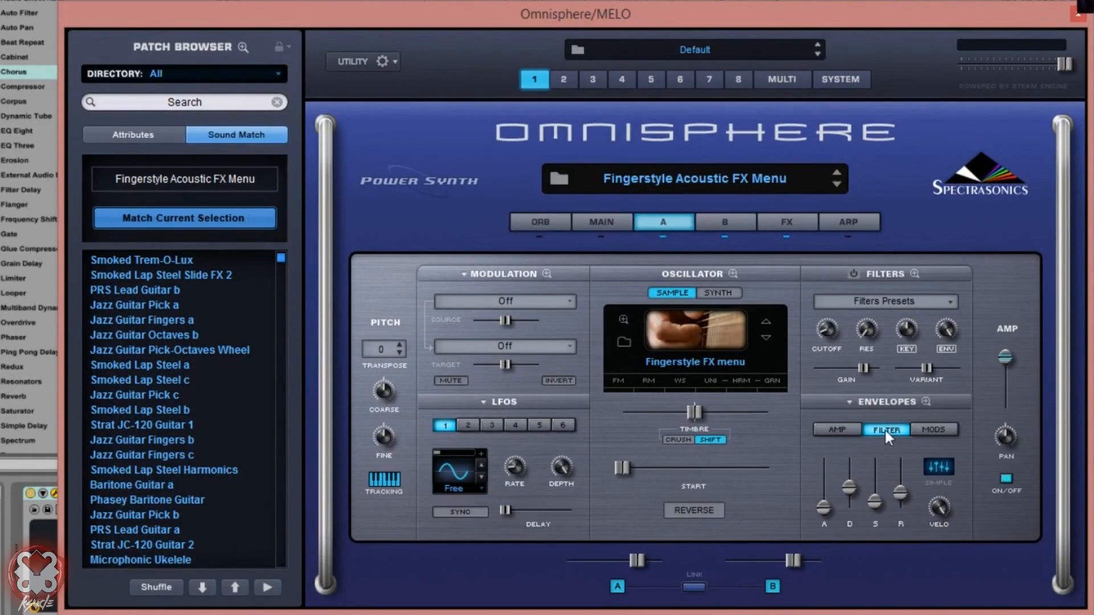
{"action": "left_click", "coordinate": [920, 430]}
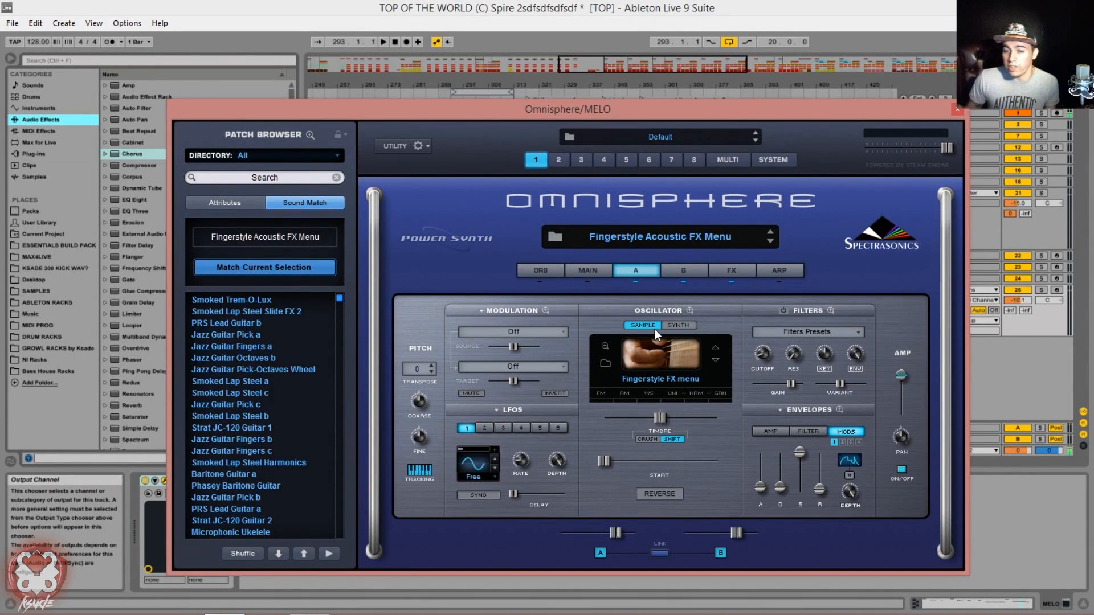
Step: Browse the synth waveforms and digital wavetable categories for layer A's oscillator, and return the oscillator to sample mode
{"action": "left_click", "coordinate": [672, 325]}
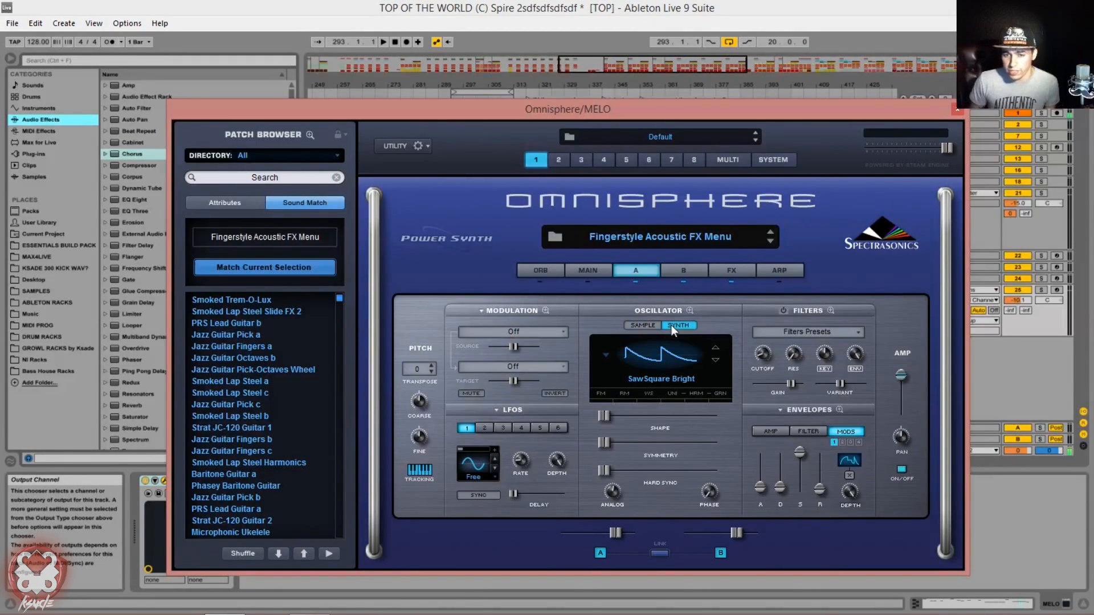
{"action": "left_click", "coordinate": [651, 364]}
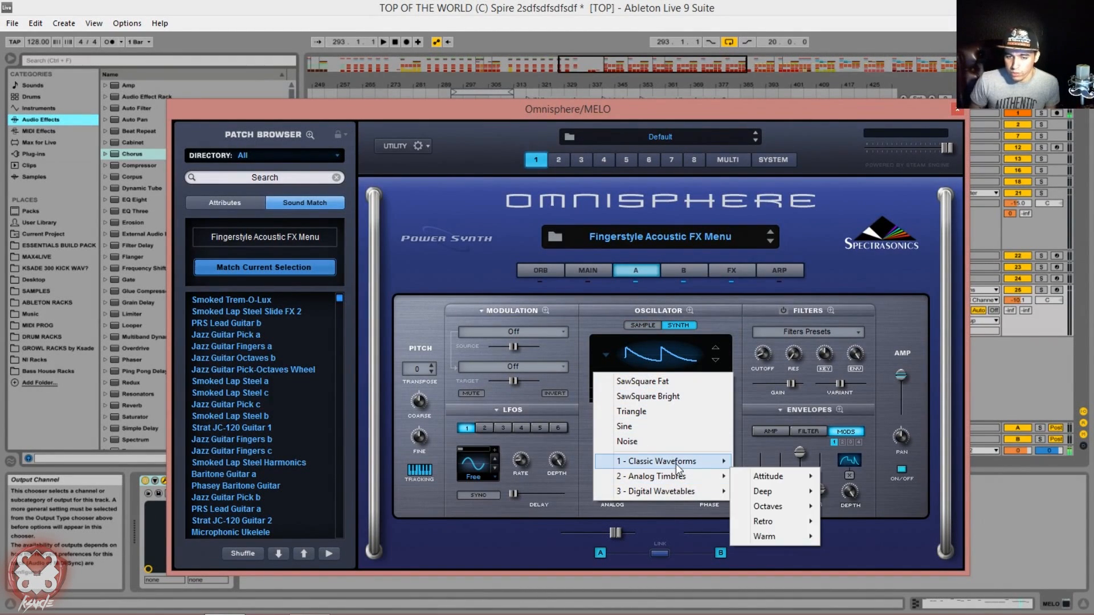
{"action": "mouse_move", "coordinate": [676, 466]}
{"action": "mouse_move", "coordinate": [663, 497]}
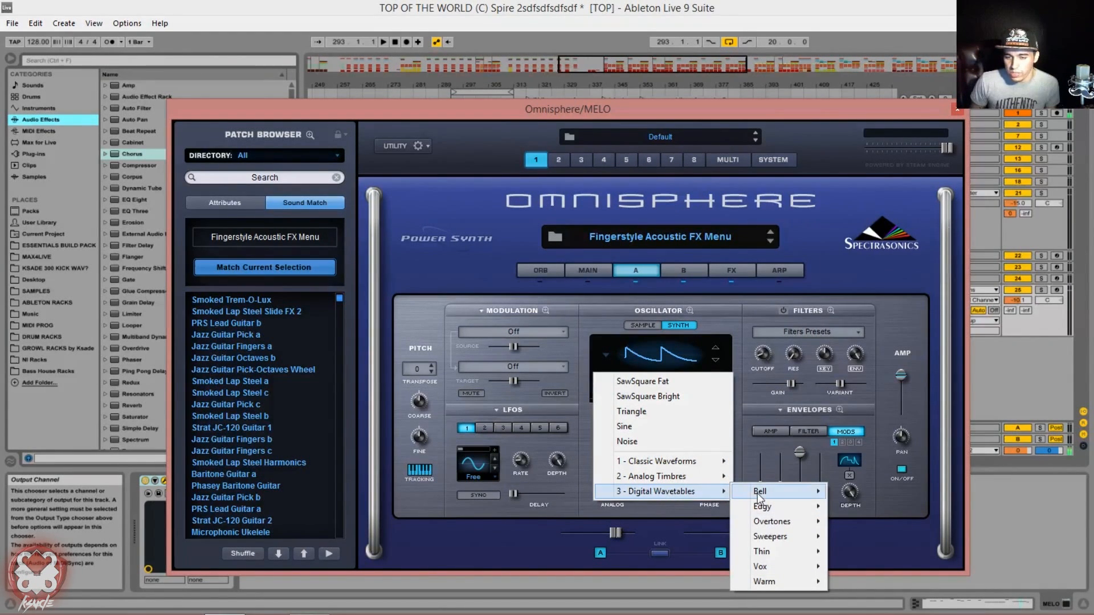
{"action": "mouse_move", "coordinate": [757, 493]}
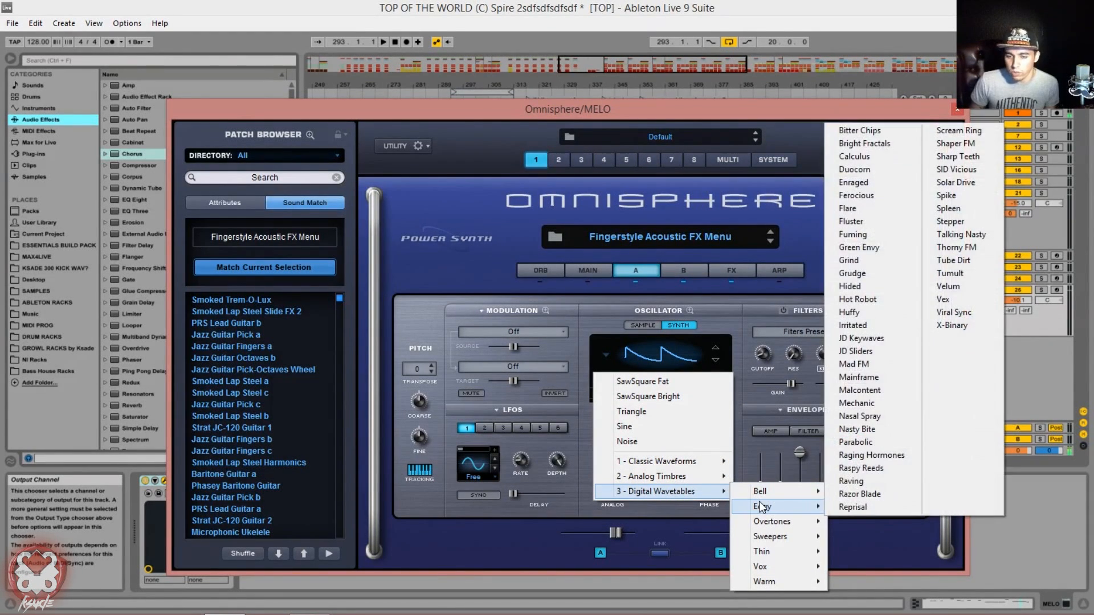
{"action": "mouse_move", "coordinate": [760, 523]}
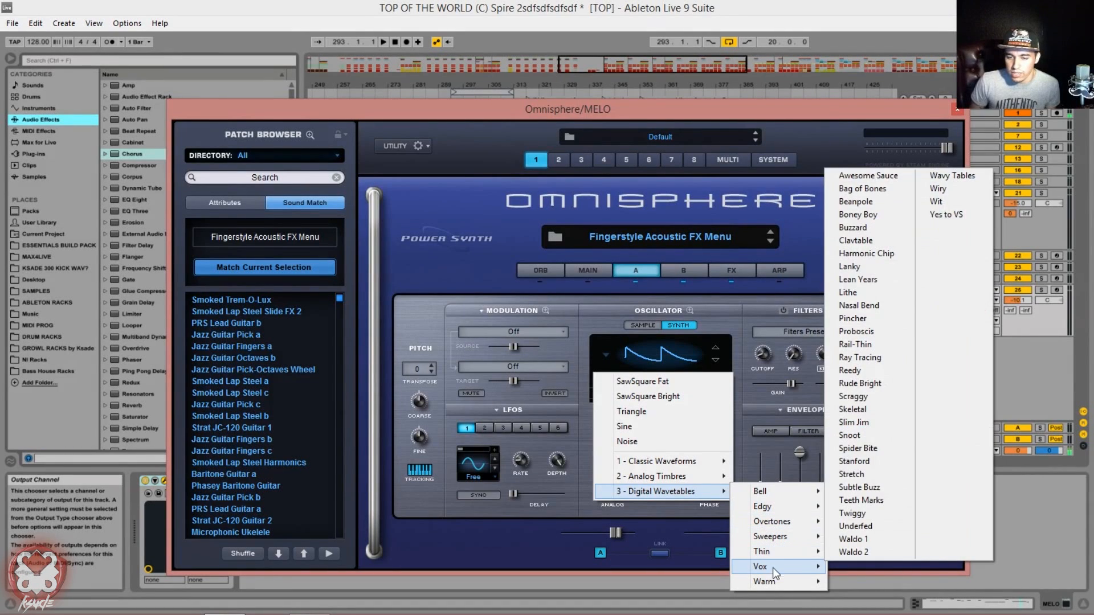
{"action": "mouse_move", "coordinate": [771, 566]}
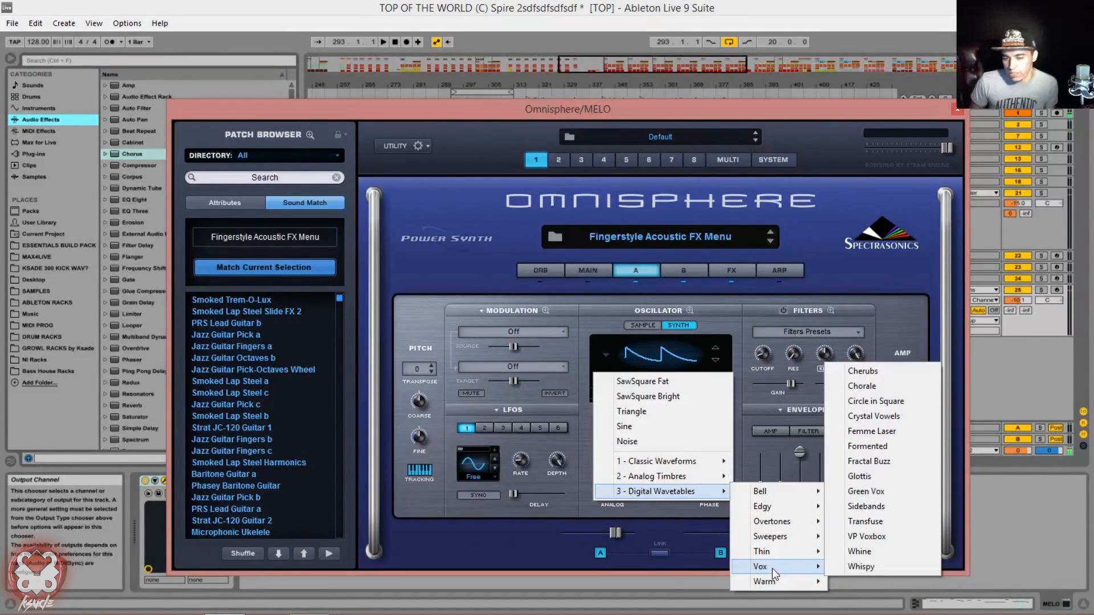
{"action": "mouse_move", "coordinate": [775, 541]}
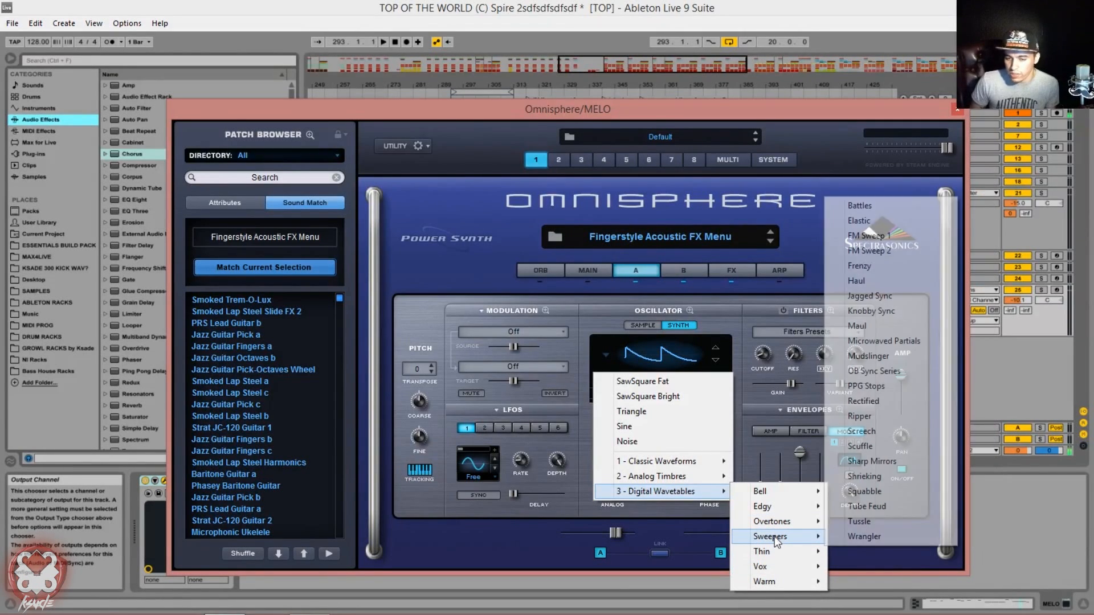
{"action": "left_click", "coordinate": [817, 196]}
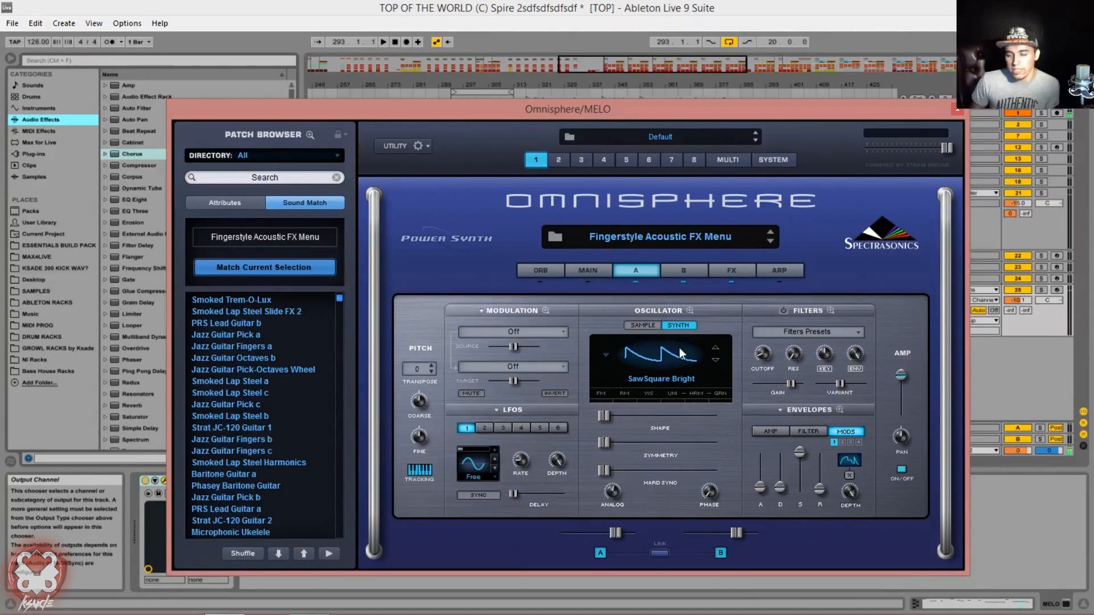
{"action": "left_click", "coordinate": [646, 324]}
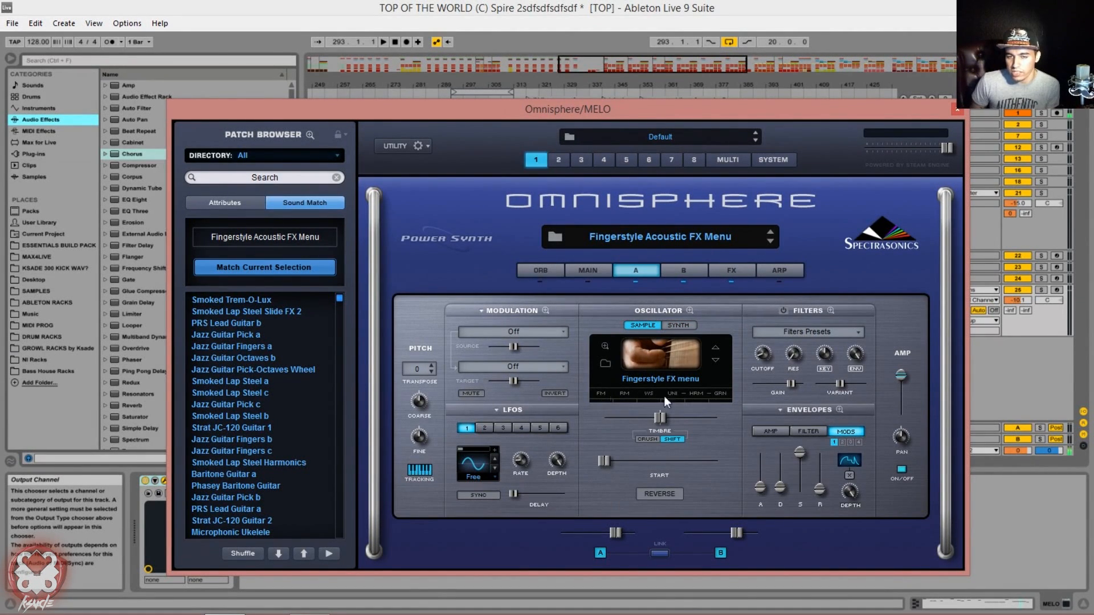
Step: Examine layer A's zoomed oscillator pages: main, frequency modulation, ring modulation, waveshaper, unison, harmonia and granular
{"action": "left_click", "coordinate": [602, 396]}
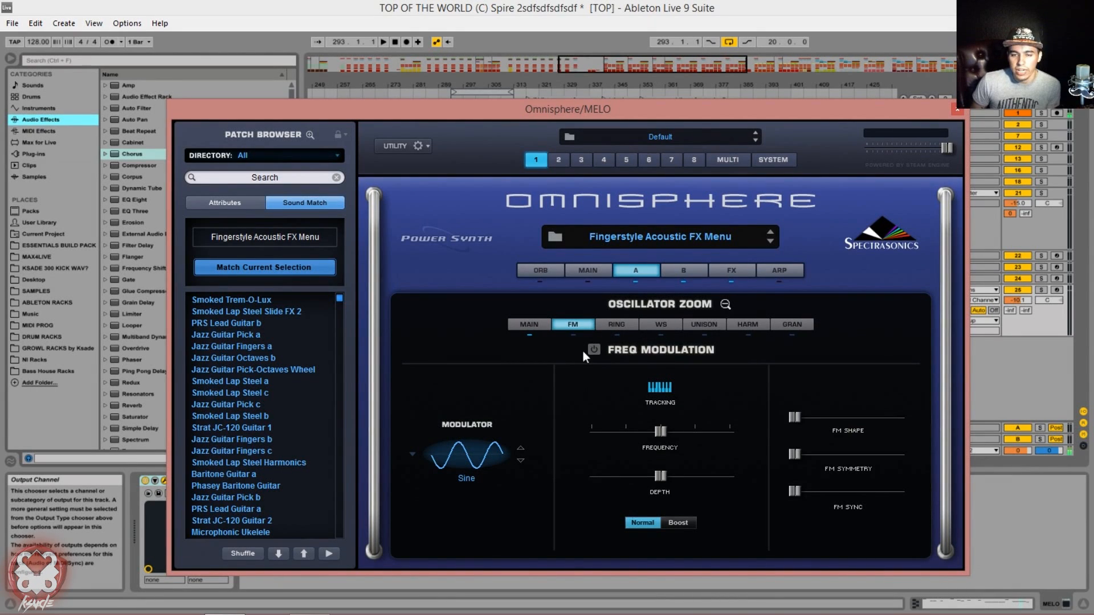
{"action": "left_click", "coordinate": [525, 324]}
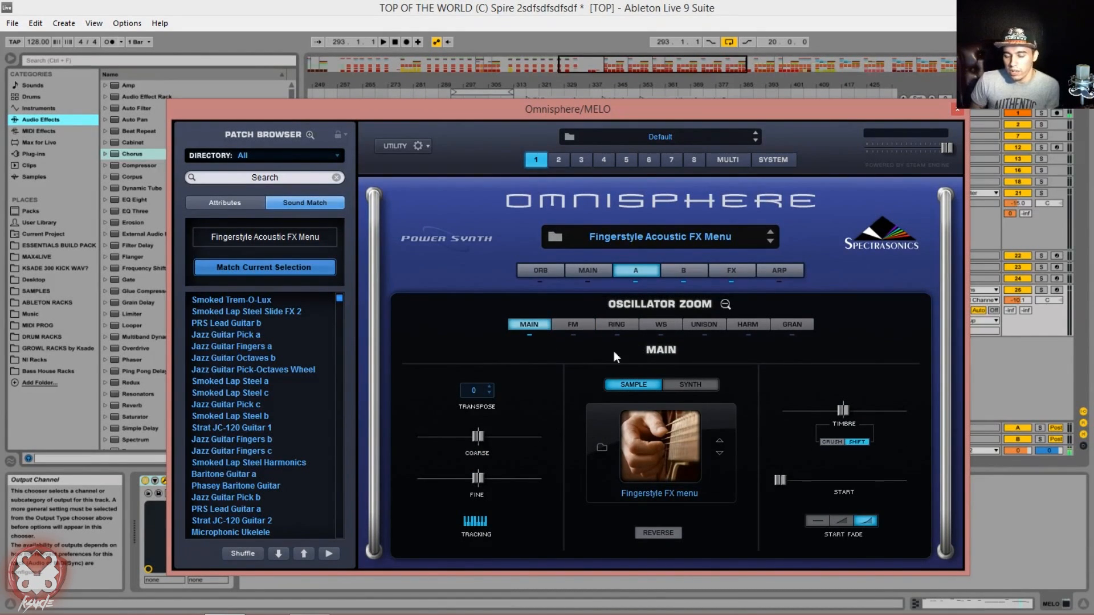
{"action": "left_click", "coordinate": [567, 322]}
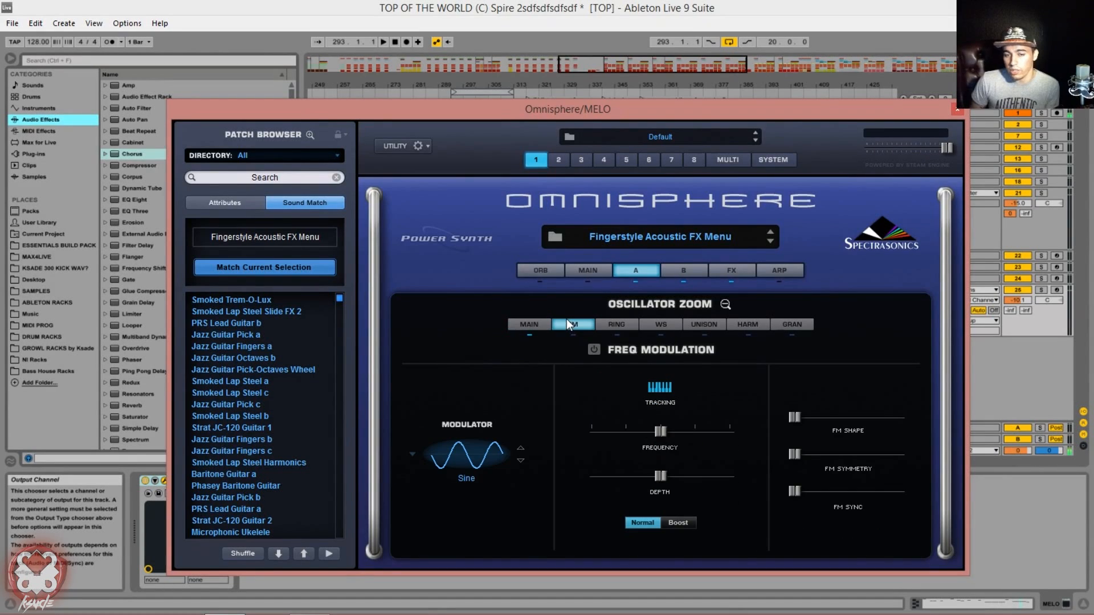
{"action": "left_click", "coordinate": [616, 325]}
{"action": "left_click", "coordinate": [662, 325]}
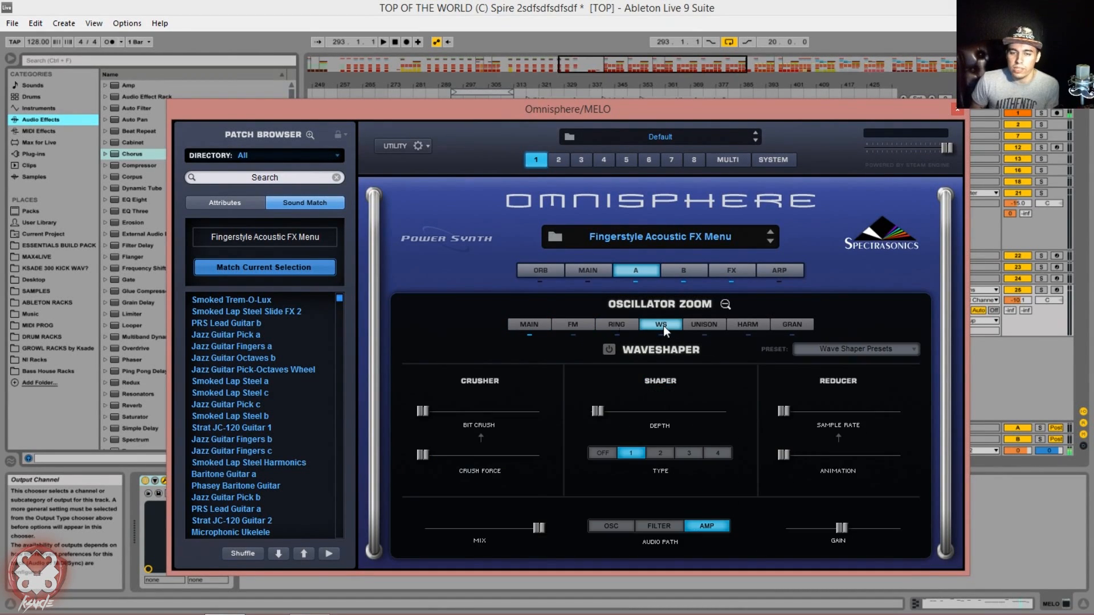
{"action": "left_click", "coordinate": [697, 324]}
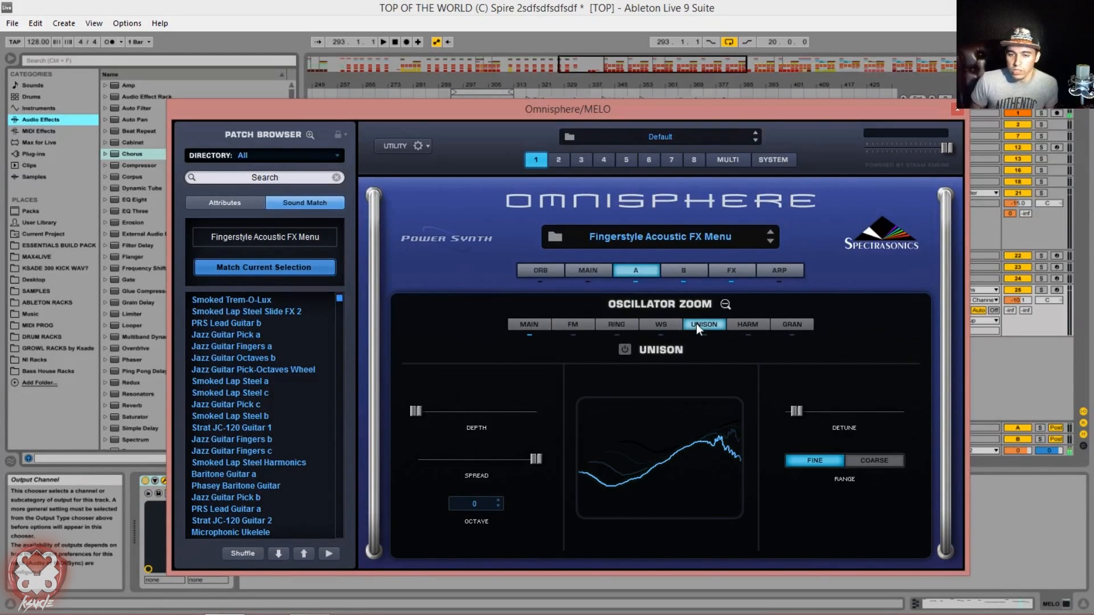
{"action": "left_click", "coordinate": [743, 325]}
{"action": "left_click", "coordinate": [787, 326]}
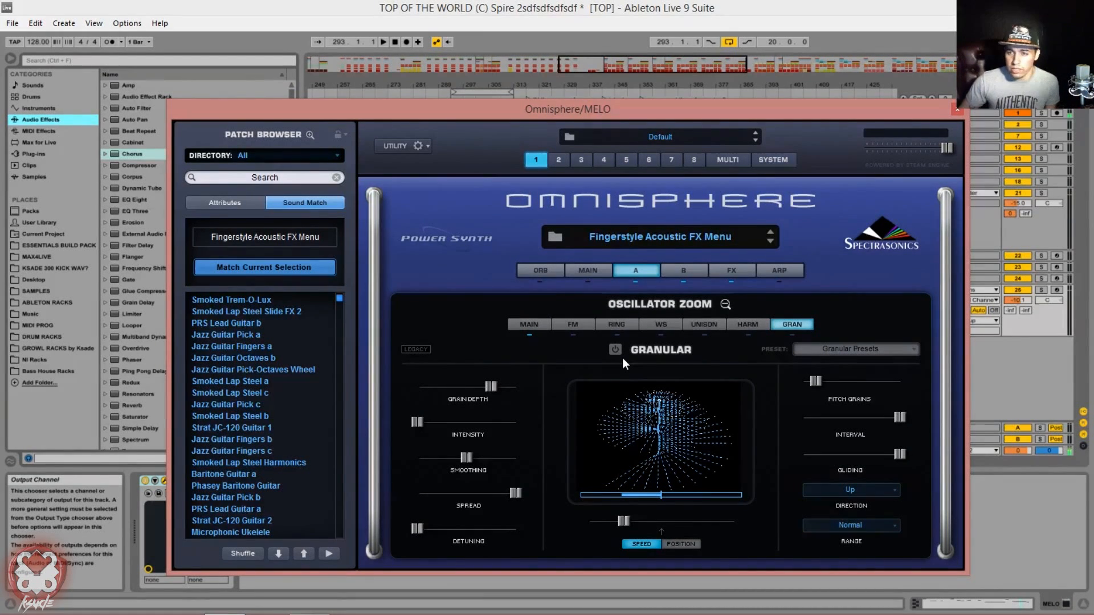
Step: Look through the utility commands, including User Audio, and dismiss them without choosing one
{"action": "right_click", "coordinate": [477, 340]}
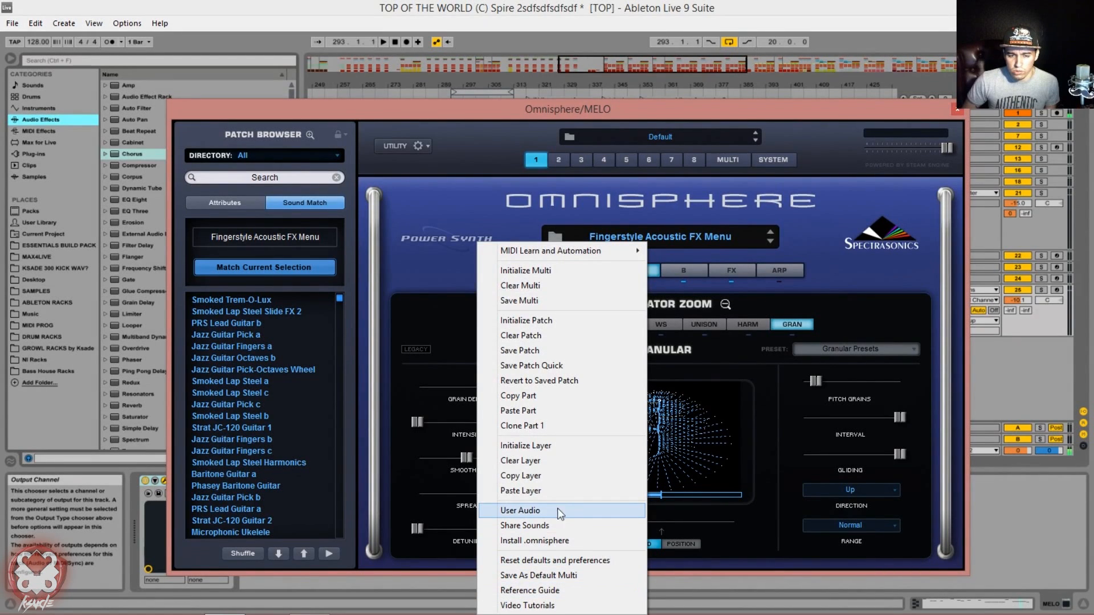
{"action": "left_click", "coordinate": [437, 324]}
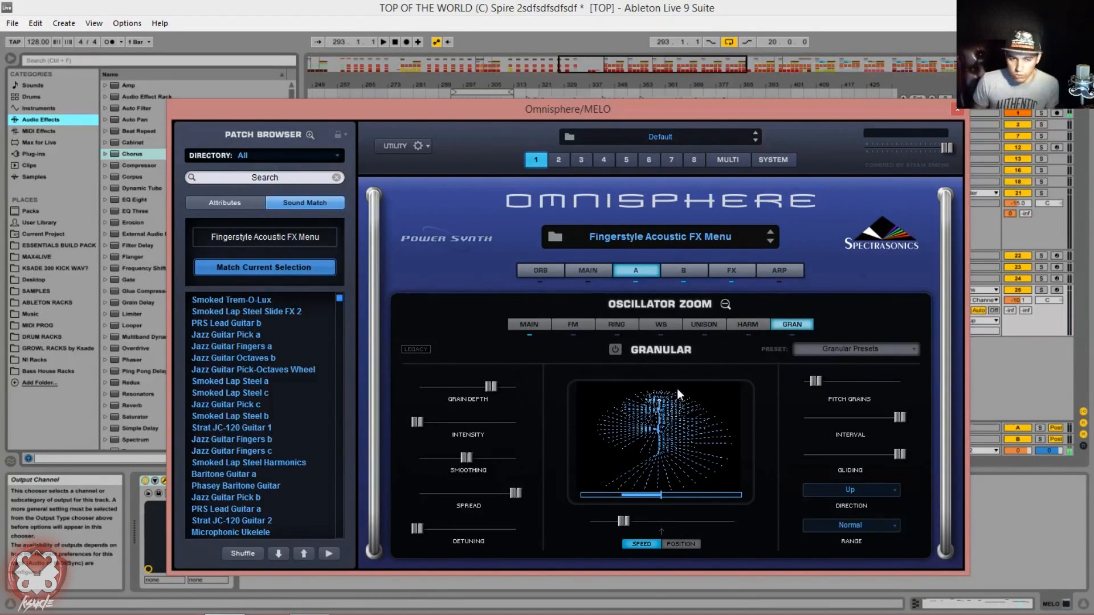
Step: Examine the common, layer A and aux effects racks, and the effect categories available for the common rack's empty slot
{"action": "left_click", "coordinate": [733, 271]}
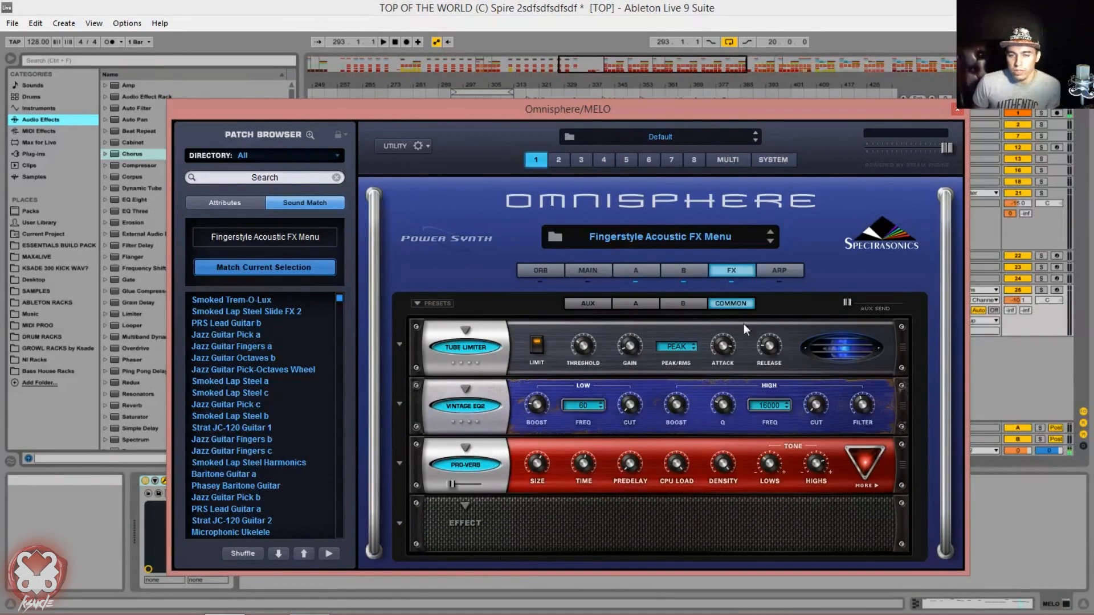
{"action": "left_click", "coordinate": [635, 304]}
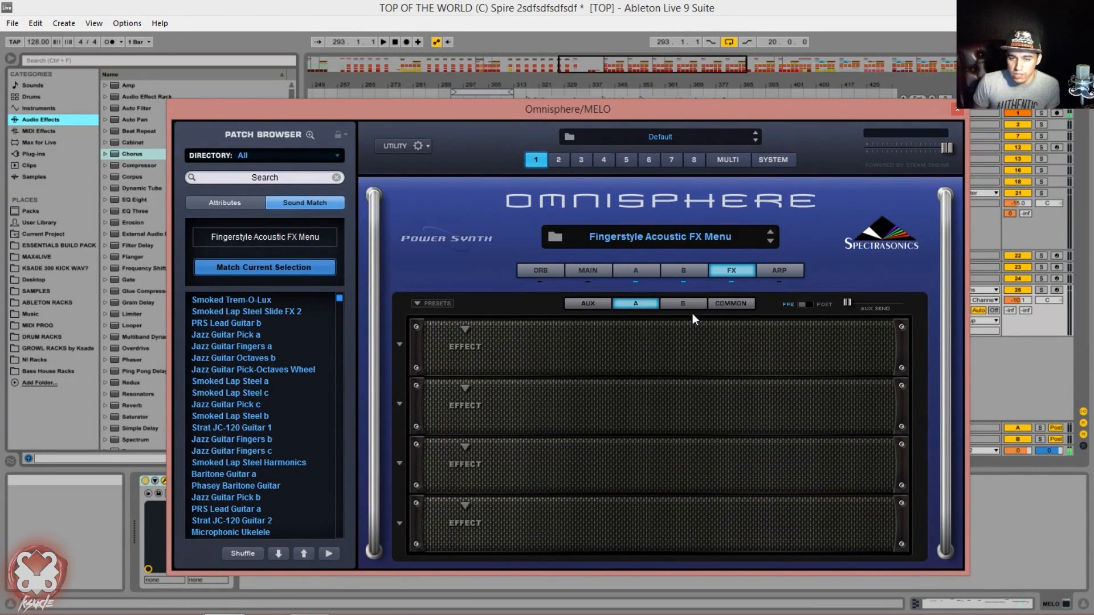
{"action": "left_click", "coordinate": [585, 305]}
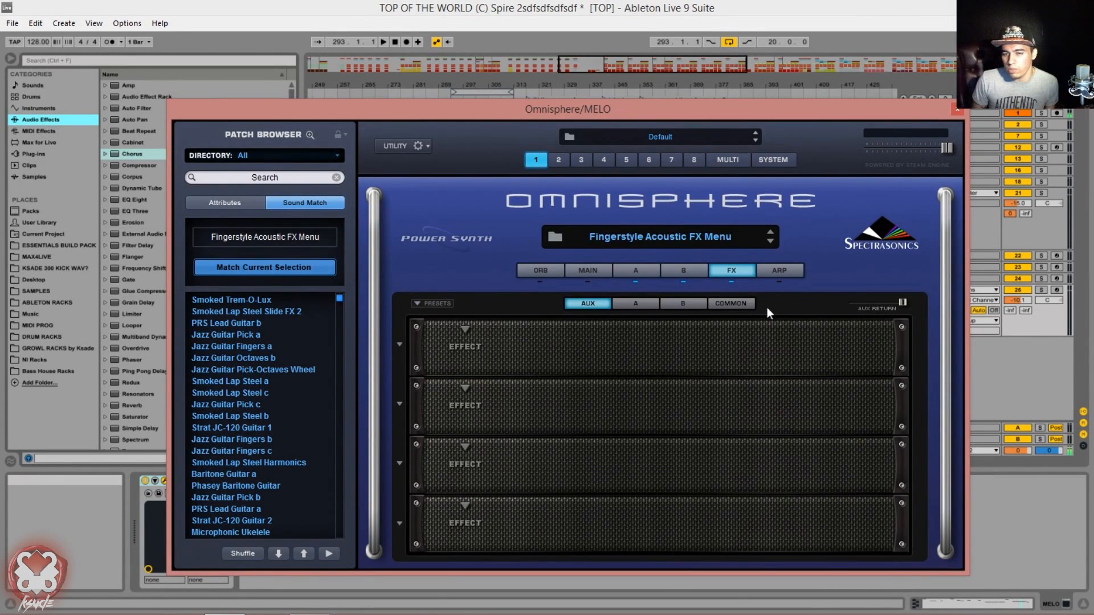
{"action": "left_click", "coordinate": [731, 304]}
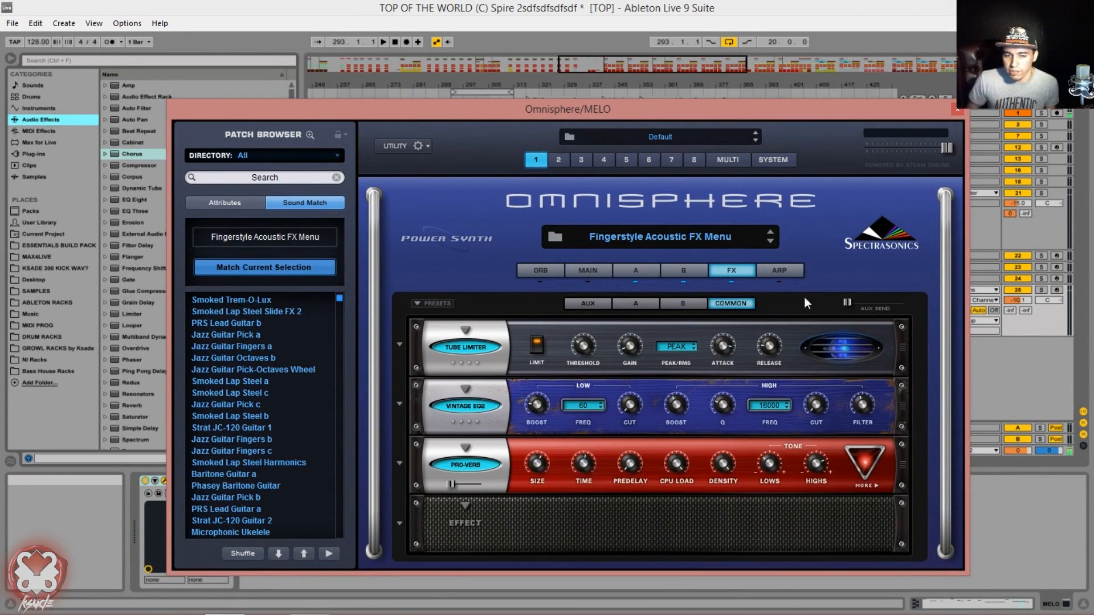
{"action": "left_click", "coordinate": [470, 529]}
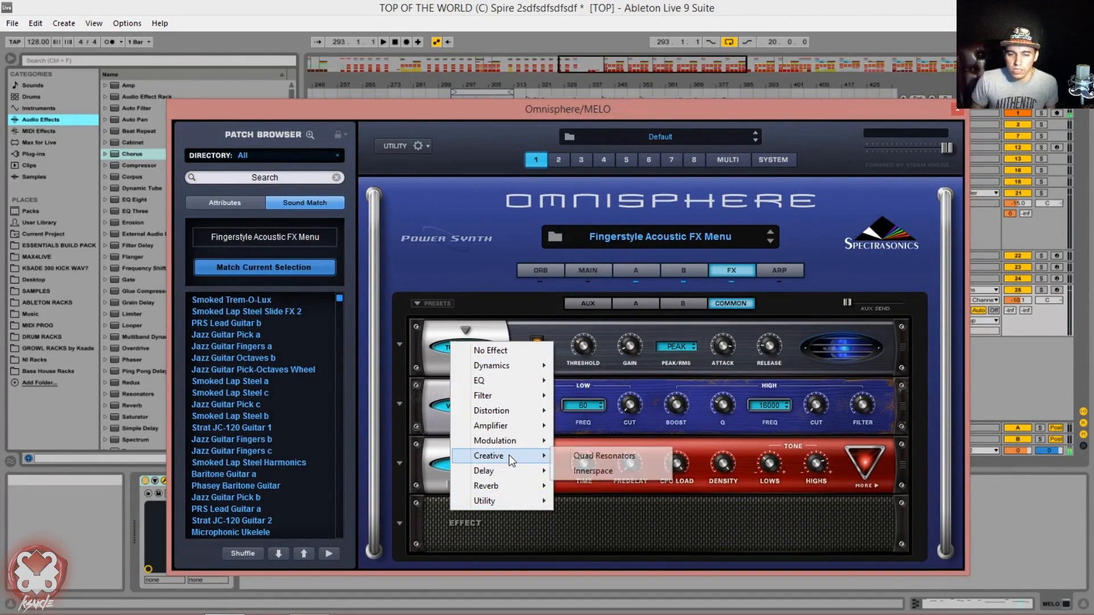
{"action": "mouse_move", "coordinate": [513, 412]}
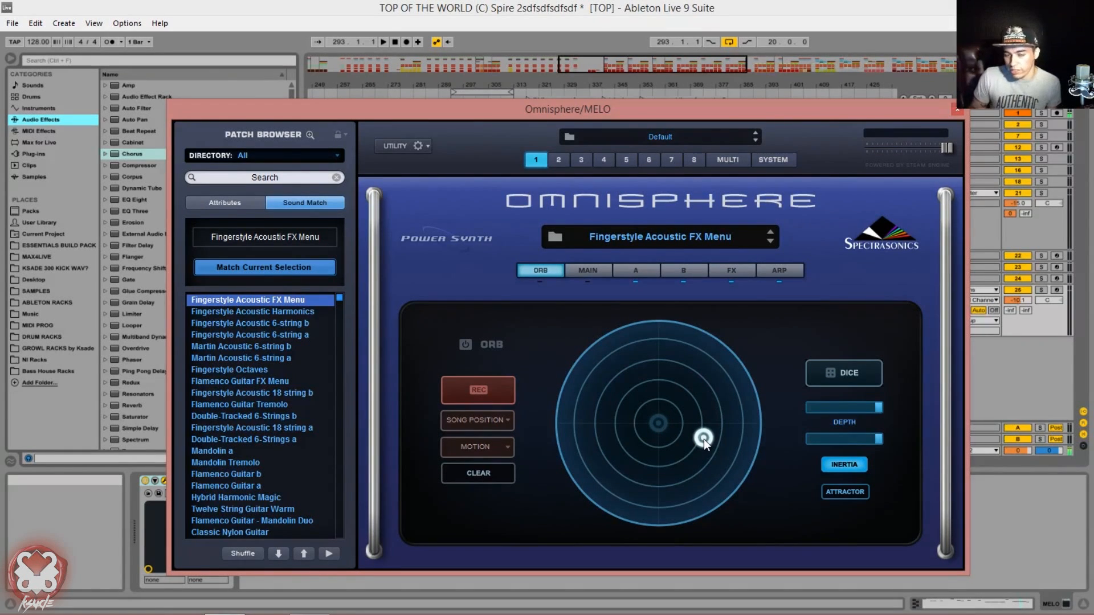
Step: Move the Orb's puck around inside the circle and turn the Orb on
{"action": "left_click_drag", "start_coordinate": [690, 453], "coordinate": [618, 441]}
{"action": "left_click", "coordinate": [466, 344]}
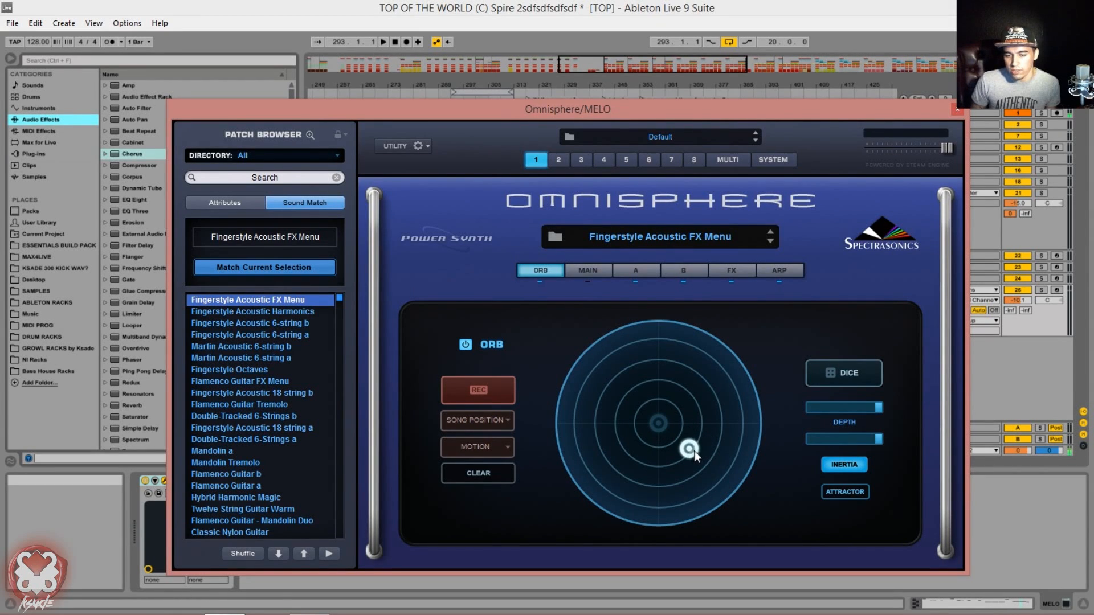
Step: Load the Double-Tracked 6-Strings a patch and move the Orb's puck around inside the circle
{"action": "left_click_drag", "start_coordinate": [685, 454], "coordinate": [604, 509]}
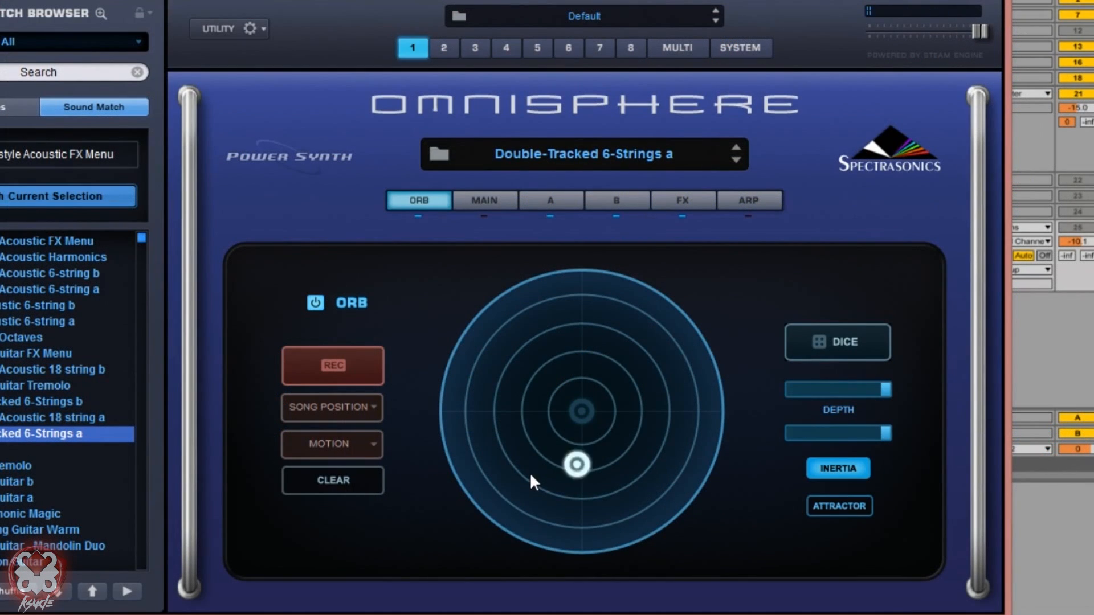
{"action": "left_click_drag", "start_coordinate": [574, 500], "coordinate": [622, 449]}
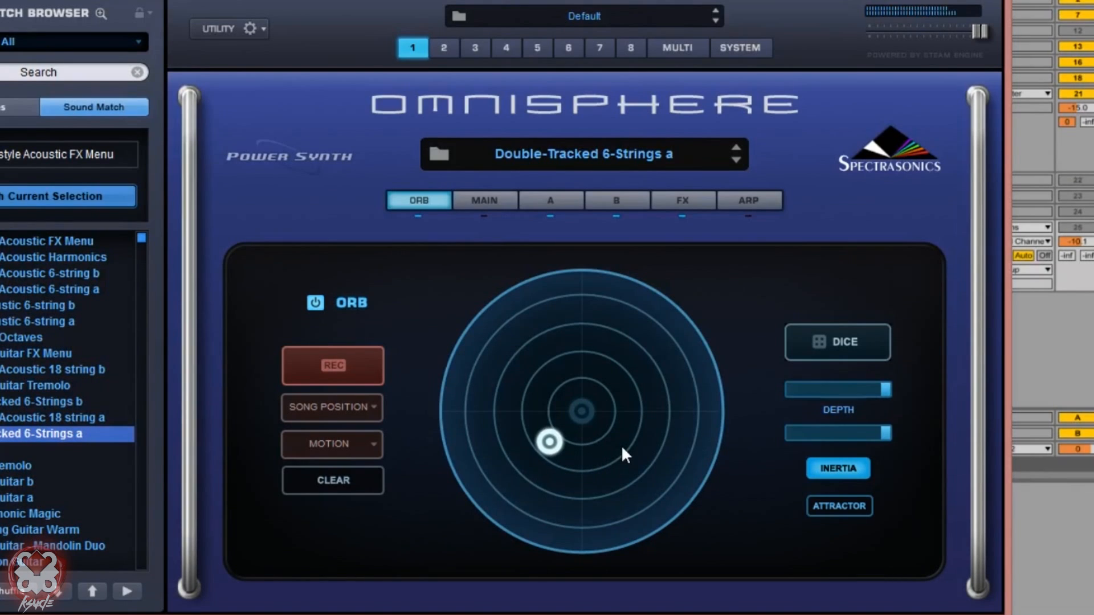
{"action": "left_click_drag", "start_coordinate": [561, 386], "coordinate": [688, 434]}
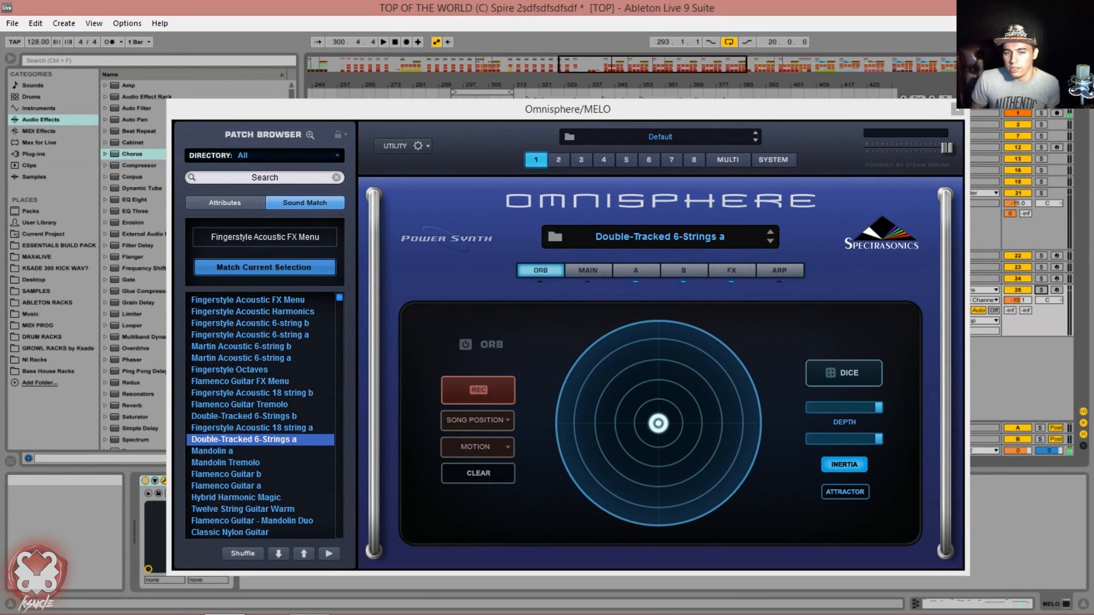
Step: Look through the patch's layer A, effects, layer B and arpeggiator pages, and return to the Orb page
{"action": "key", "text": "alt+Tab"}
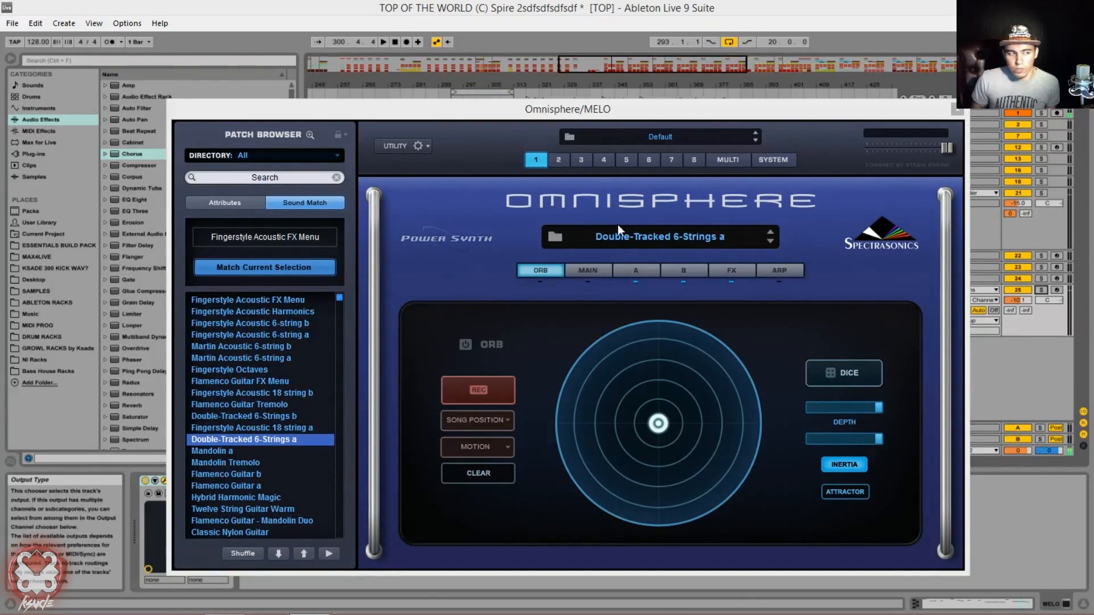
{"action": "left_click", "coordinate": [621, 271]}
{"action": "left_click", "coordinate": [723, 275]}
{"action": "left_click", "coordinate": [696, 276]}
{"action": "left_click", "coordinate": [770, 276]}
{"action": "left_click", "coordinate": [535, 271]}
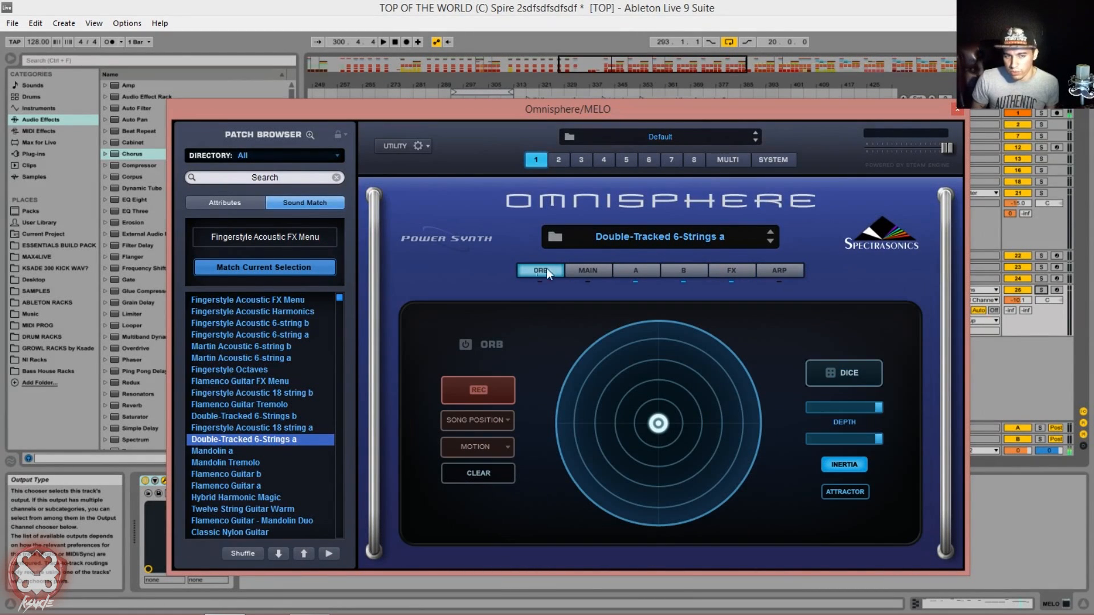
Step: Switch the patch browser to attributes and set its directory to Spotlight - EDM
{"action": "left_click", "coordinate": [239, 203]}
{"action": "left_click", "coordinate": [256, 154]}
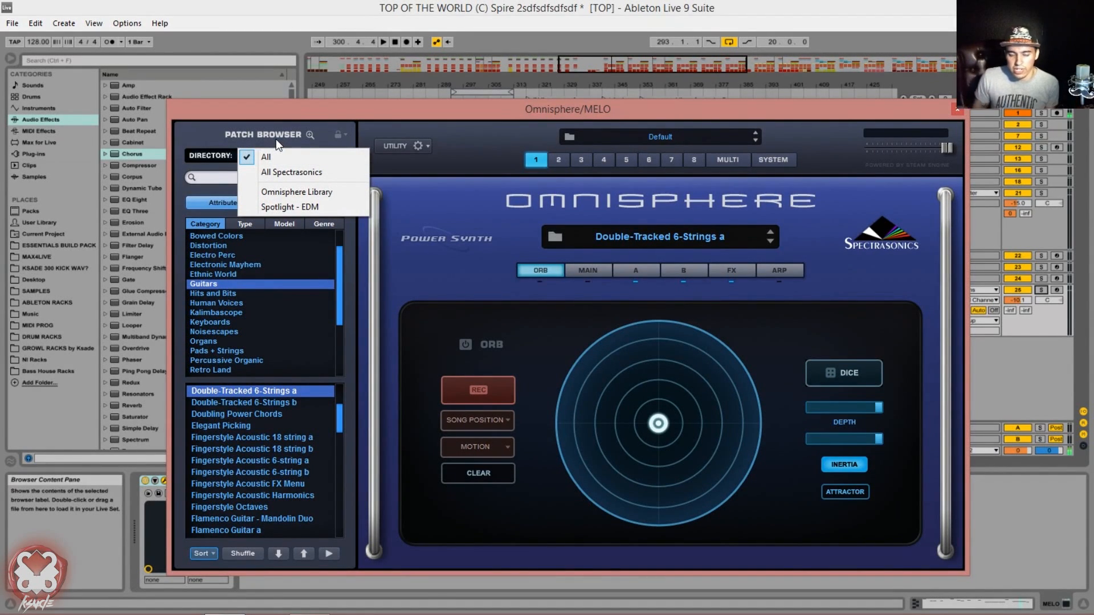
{"action": "left_click", "coordinate": [263, 155]}
{"action": "left_click", "coordinate": [263, 155]}
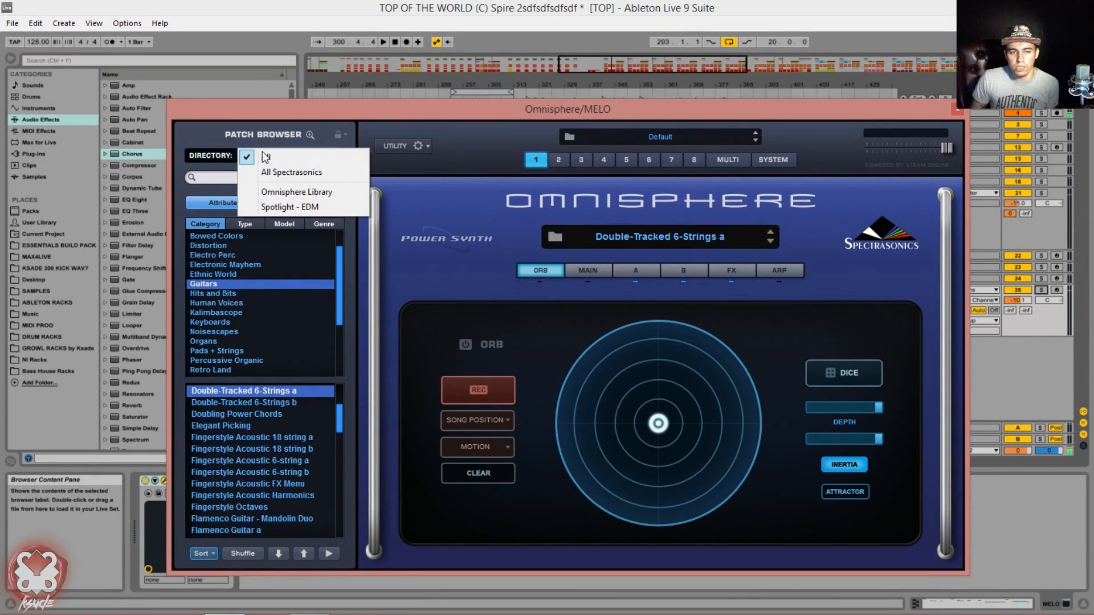
{"action": "left_click", "coordinate": [290, 210]}
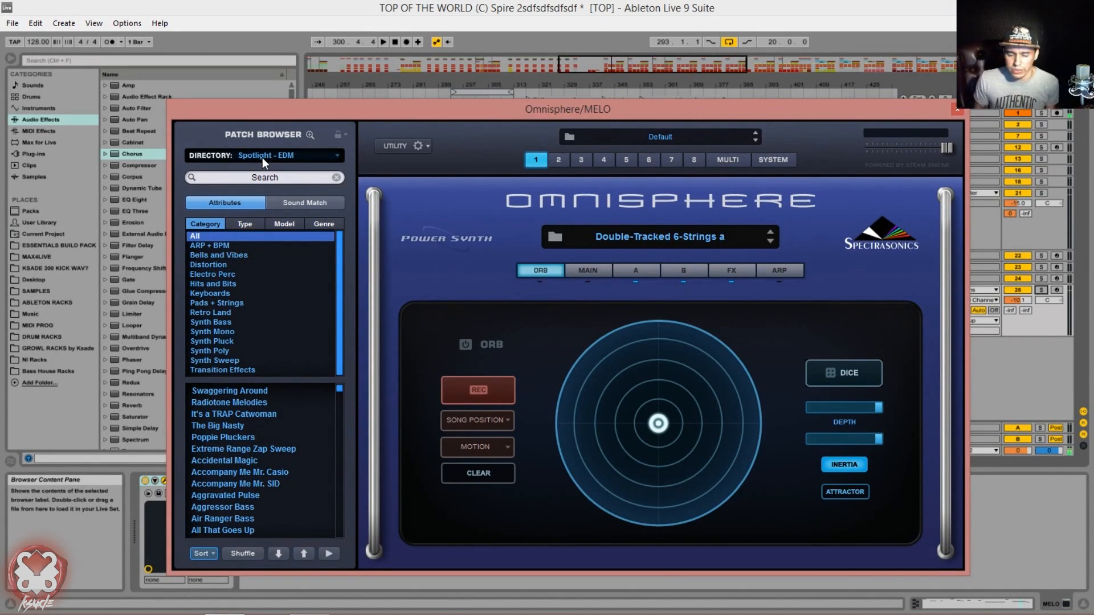
{"action": "left_click", "coordinate": [262, 157]}
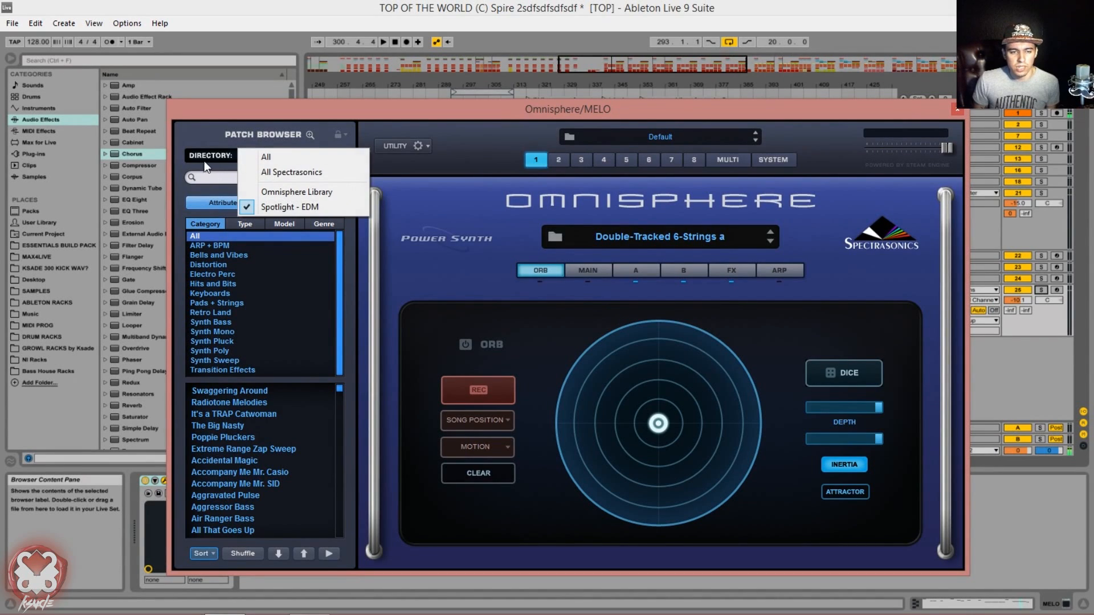
{"action": "left_click", "coordinate": [266, 207]}
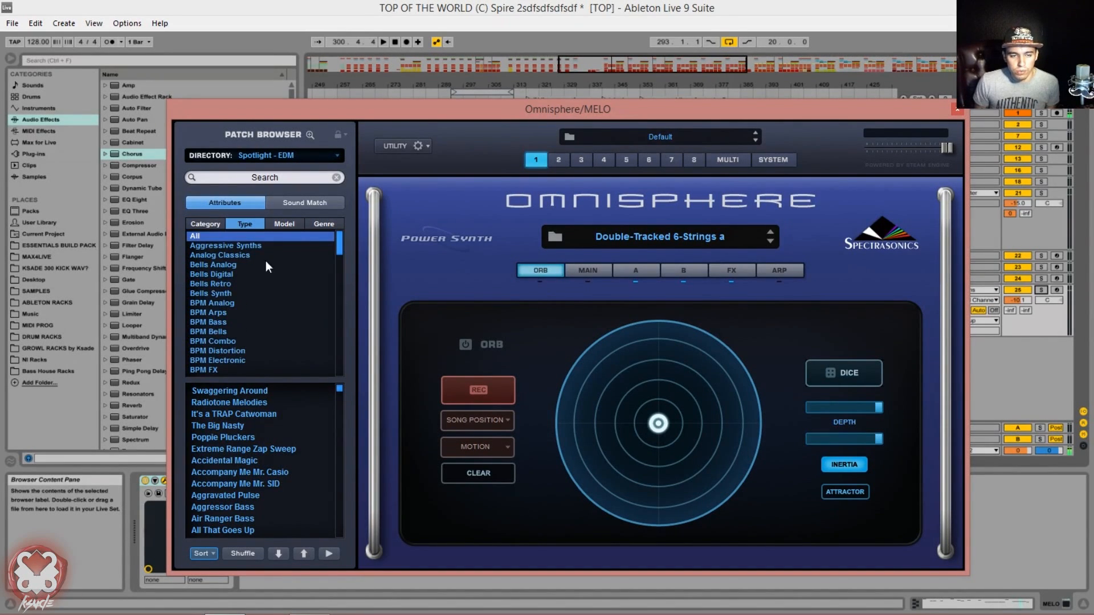
Step: Examine the type, category, model and genre attribute lists available for the Spotlight - EDM patches
{"action": "scroll", "coordinate": [252, 248], "scroll_direction": "down", "scroll_amount": 7}
{"action": "scroll", "coordinate": [285, 292], "scroll_direction": "down", "scroll_amount": 9}
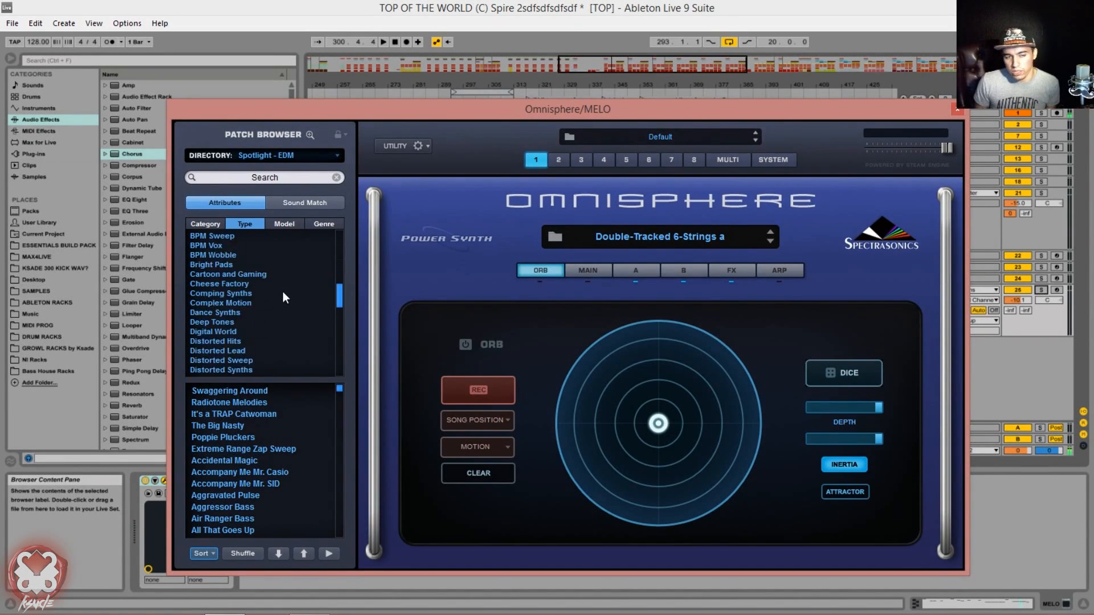
{"action": "scroll", "coordinate": [283, 293], "scroll_direction": "down", "scroll_amount": 3}
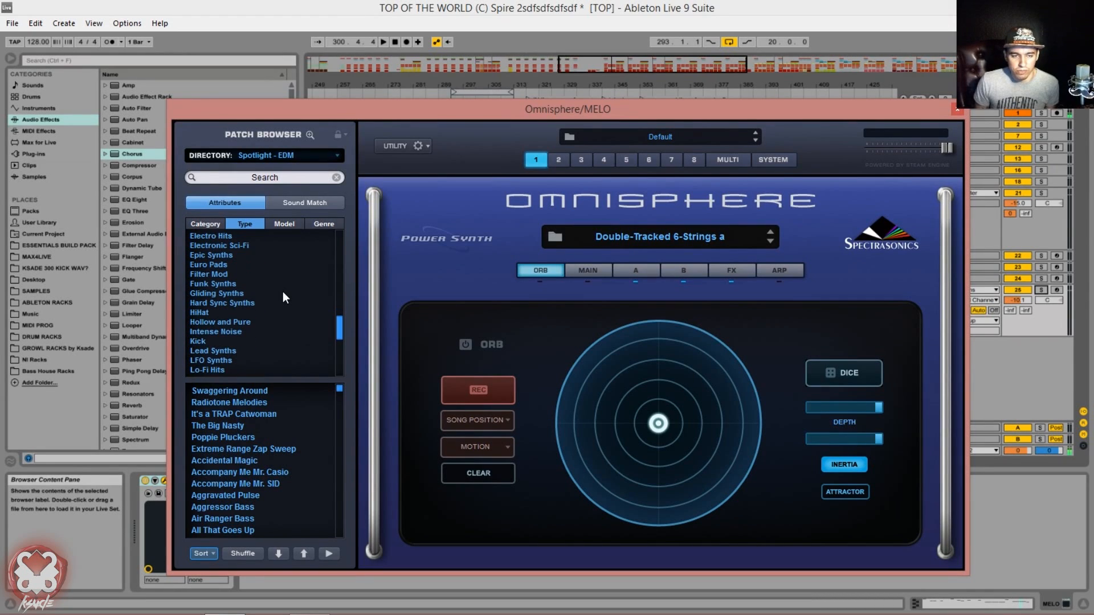
{"action": "scroll", "coordinate": [283, 292], "scroll_direction": "down", "scroll_amount": 5}
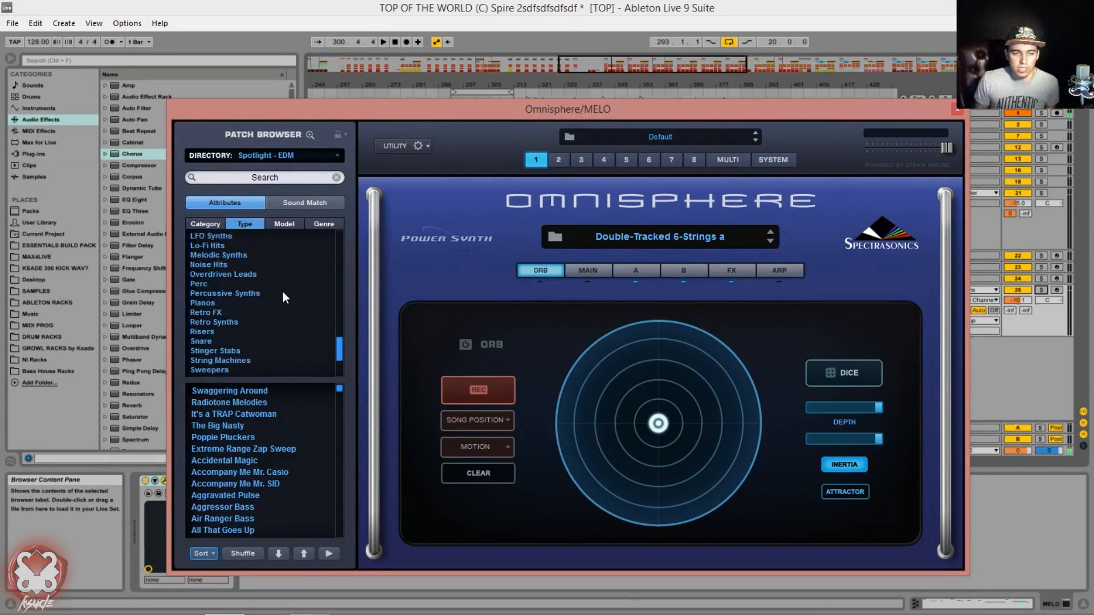
{"action": "scroll", "coordinate": [282, 292], "scroll_direction": "up", "scroll_amount": 15}
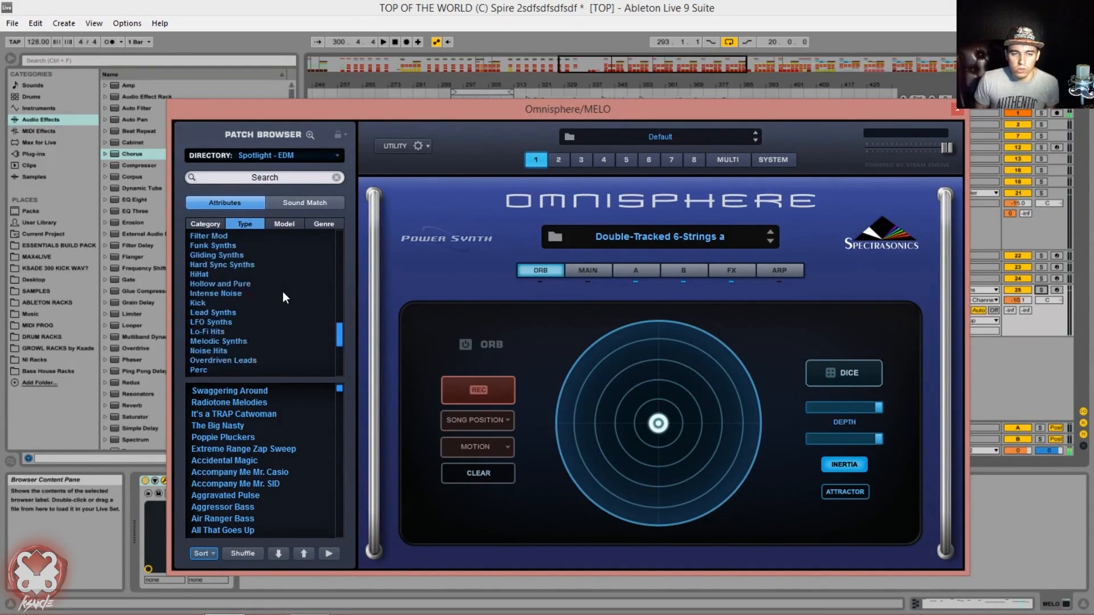
{"action": "scroll", "coordinate": [282, 291], "scroll_direction": "up", "scroll_amount": 5}
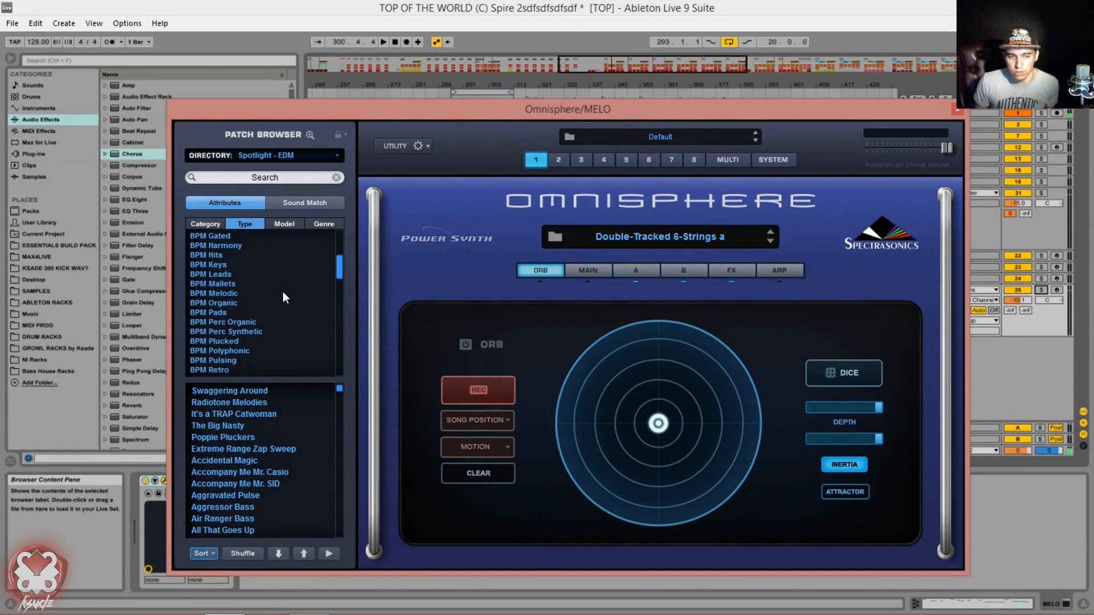
{"action": "left_click", "coordinate": [206, 226]}
{"action": "left_click", "coordinate": [293, 223]}
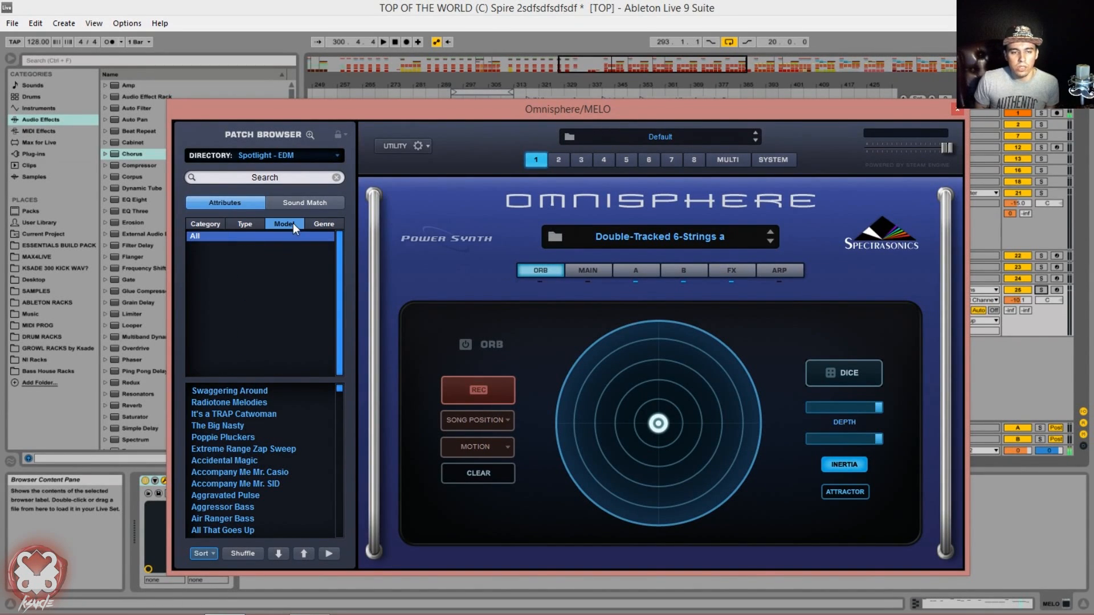
{"action": "left_click", "coordinate": [246, 222]}
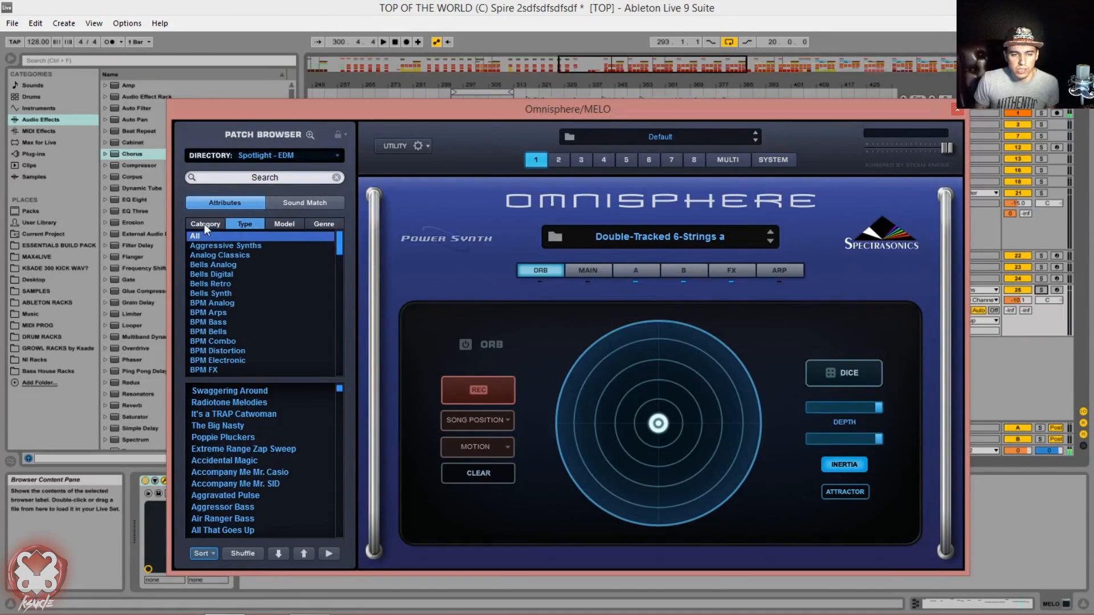
{"action": "left_click", "coordinate": [335, 222]}
{"action": "left_click", "coordinate": [286, 223]}
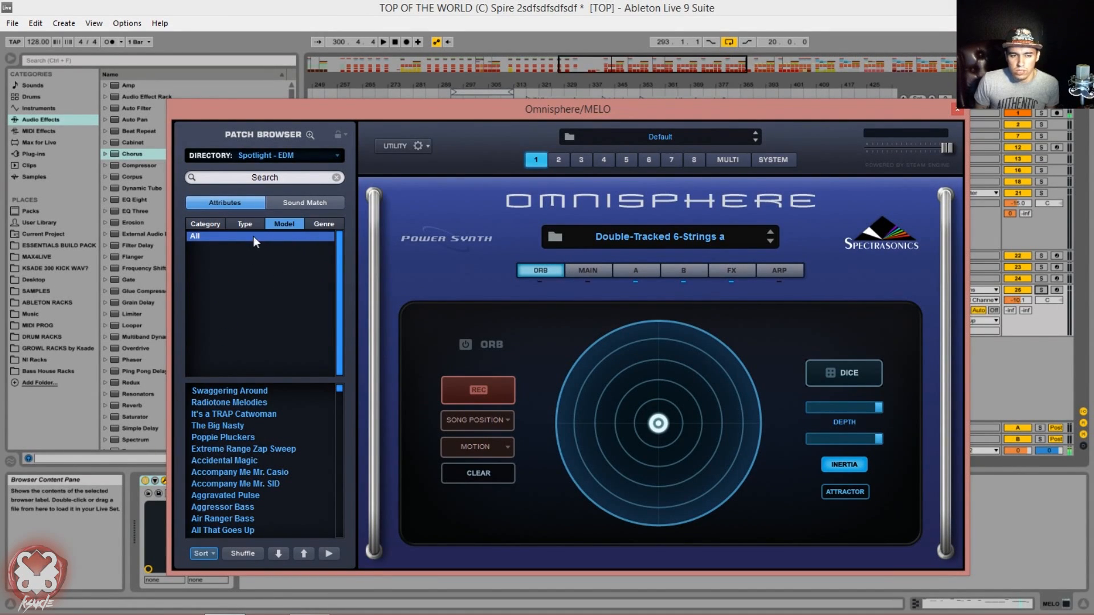
{"action": "left_click", "coordinate": [231, 224]}
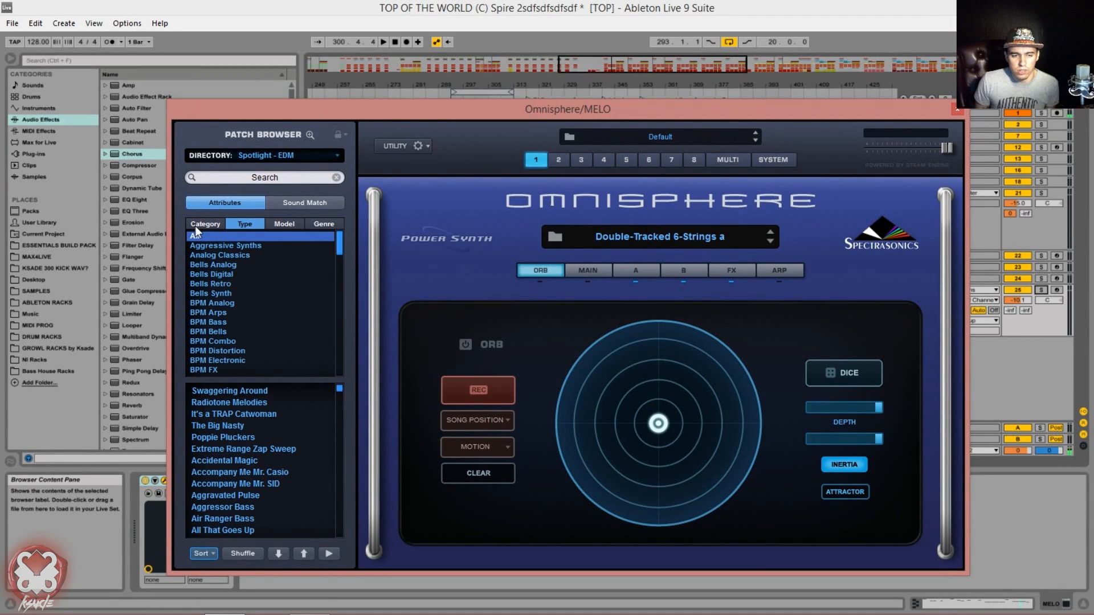
Step: Filter the Spotlight - EDM patches by the Hip-Hop genre and load the Biting the Vowels Lead patch
{"action": "left_click", "coordinate": [321, 225]}
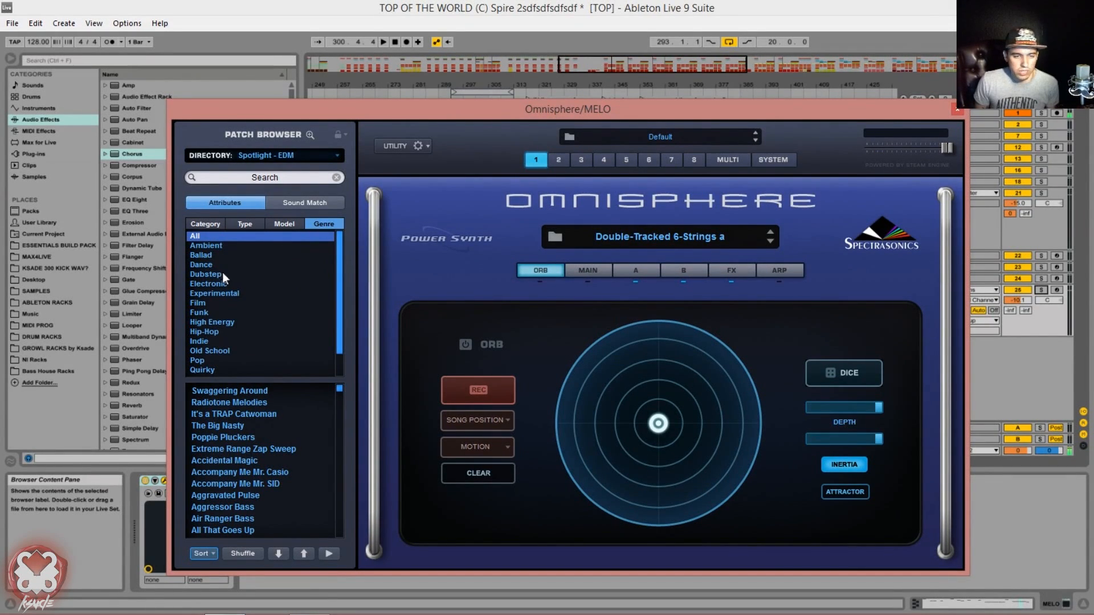
{"action": "scroll", "coordinate": [242, 333], "scroll_direction": "down", "scroll_amount": 1}
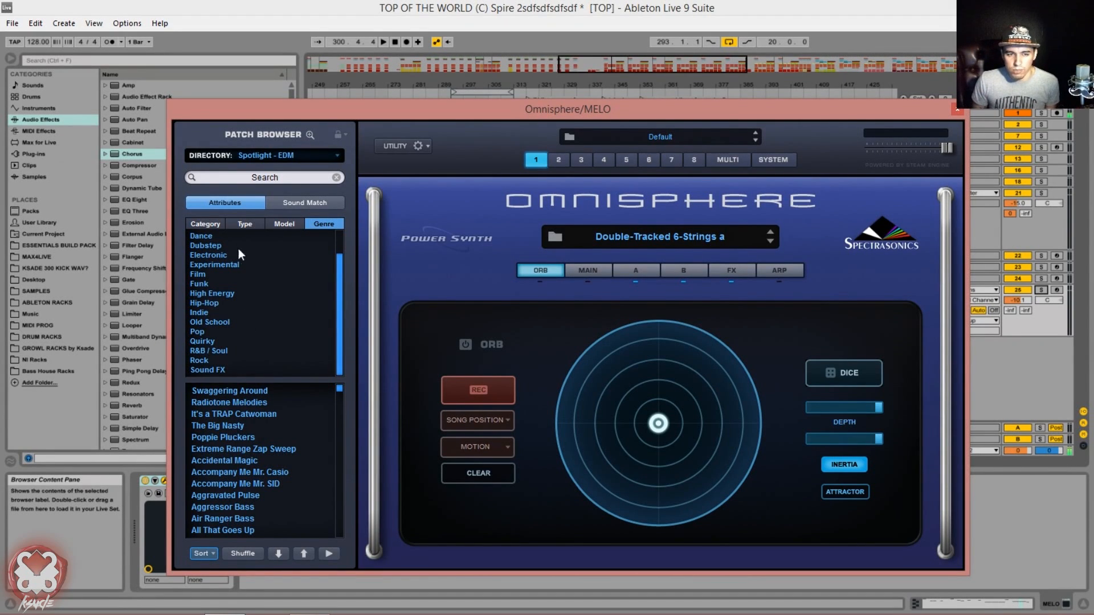
{"action": "left_click", "coordinate": [244, 223]}
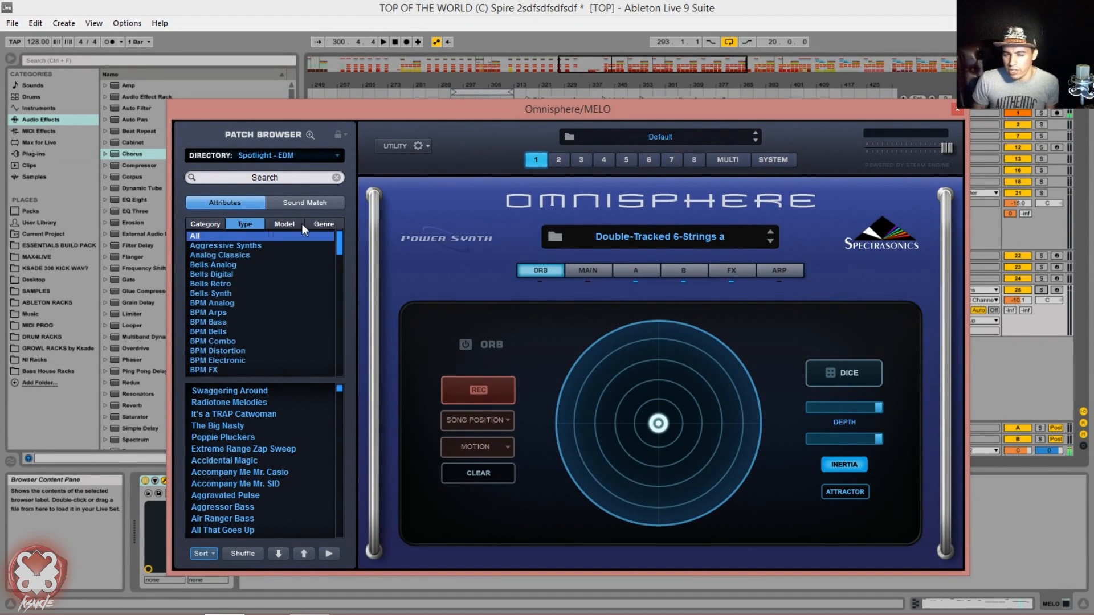
{"action": "left_click", "coordinate": [324, 224]}
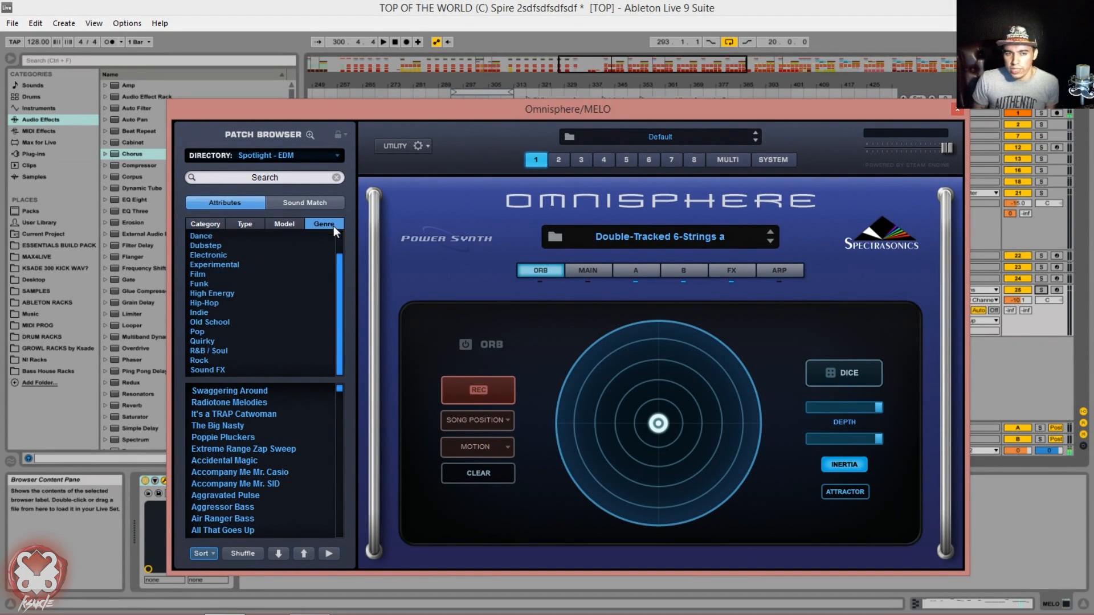
{"action": "left_click", "coordinate": [218, 302]}
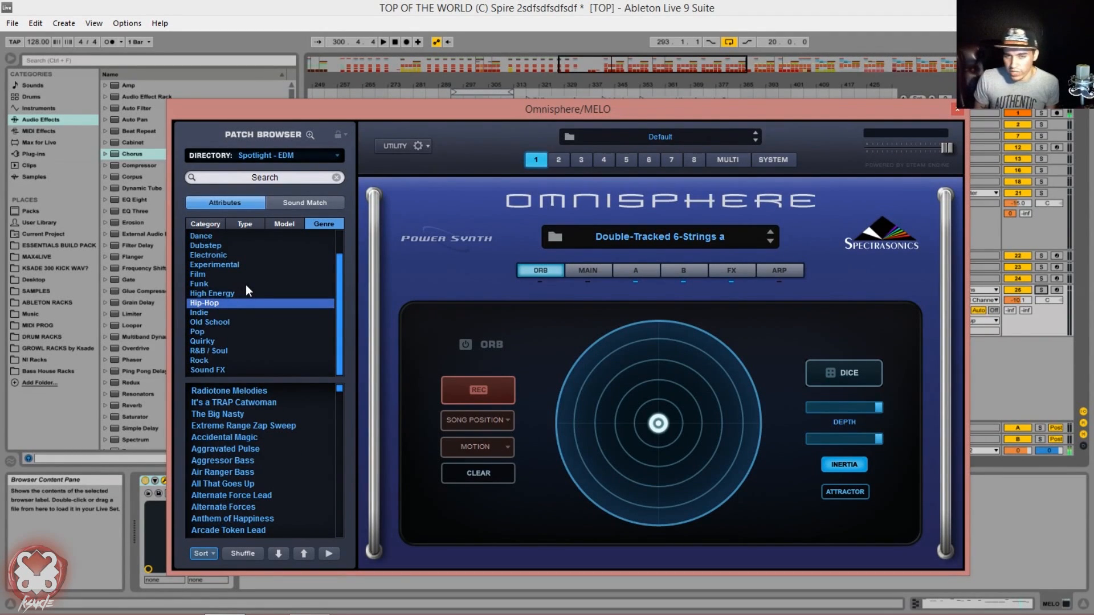
{"action": "scroll", "coordinate": [252, 454], "scroll_direction": "down", "scroll_amount": 6}
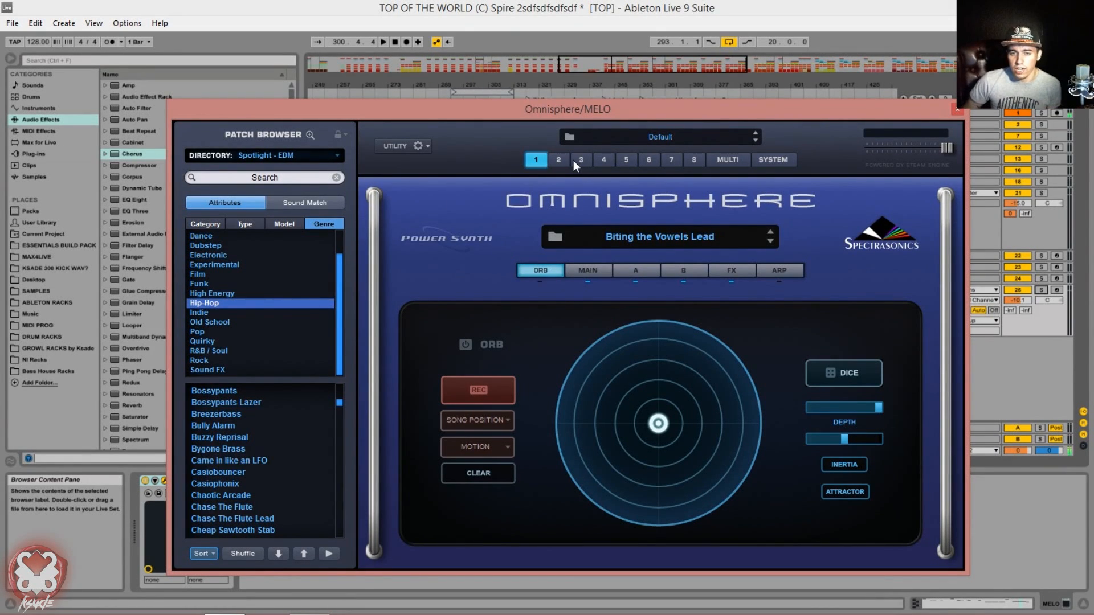
Step: Look through the instrument slots of parts 2 to 5 and return to part 1
{"action": "left_click", "coordinate": [553, 162]}
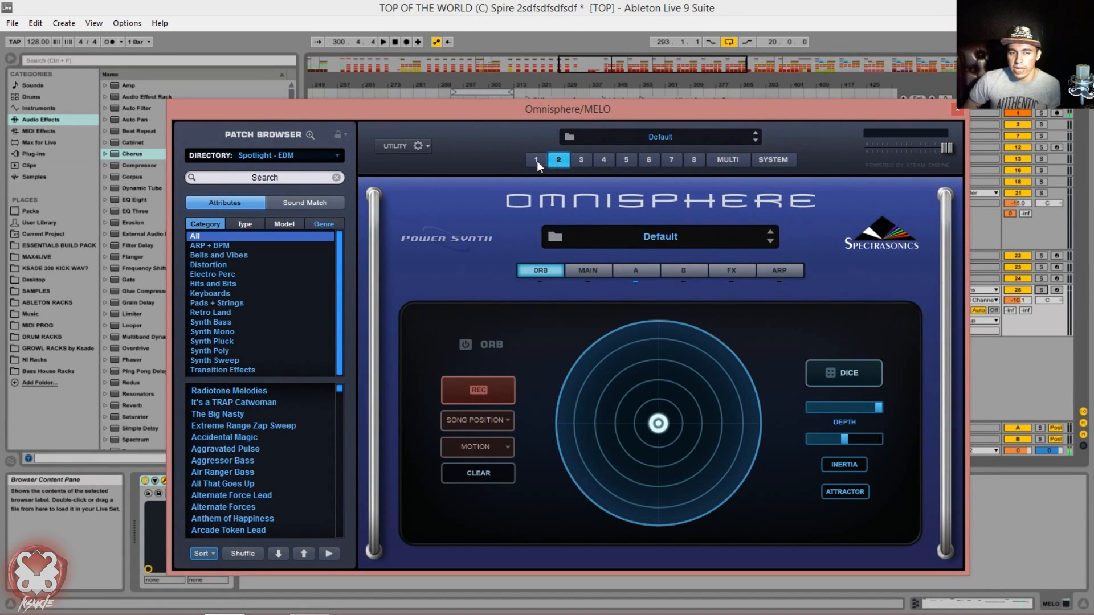
{"action": "left_click", "coordinate": [587, 160]}
{"action": "left_click", "coordinate": [606, 159]}
{"action": "left_click", "coordinate": [627, 161]}
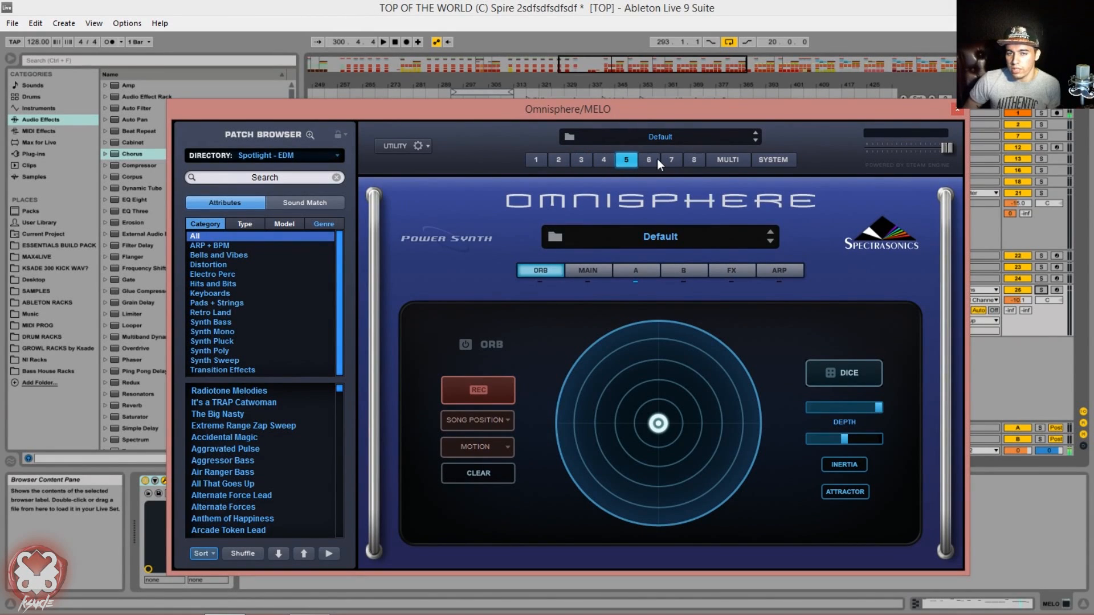
{"action": "left_click", "coordinate": [537, 161]}
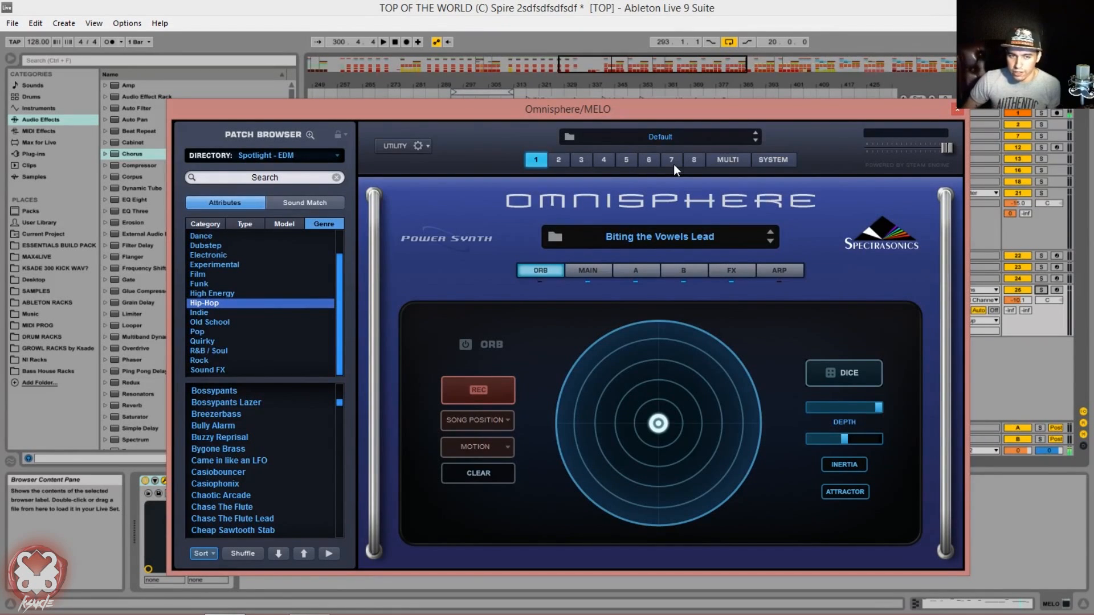
Step: Examine the multi's mixer, live mode, mixer effects and stack mode pages, and return to the mixer
{"action": "left_click", "coordinate": [731, 160]}
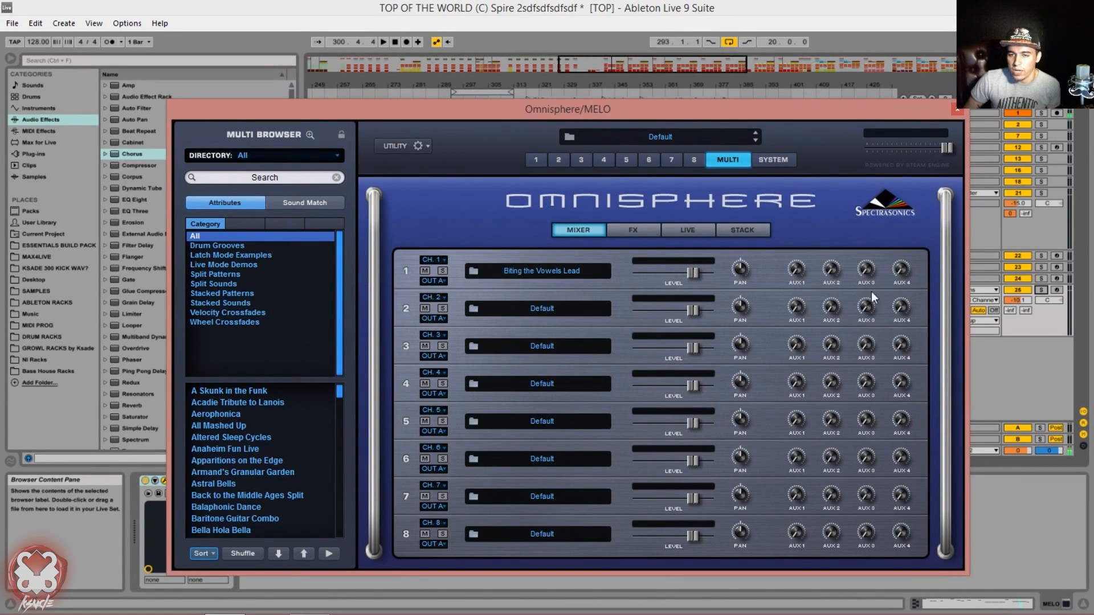
{"action": "left_click", "coordinate": [686, 230]}
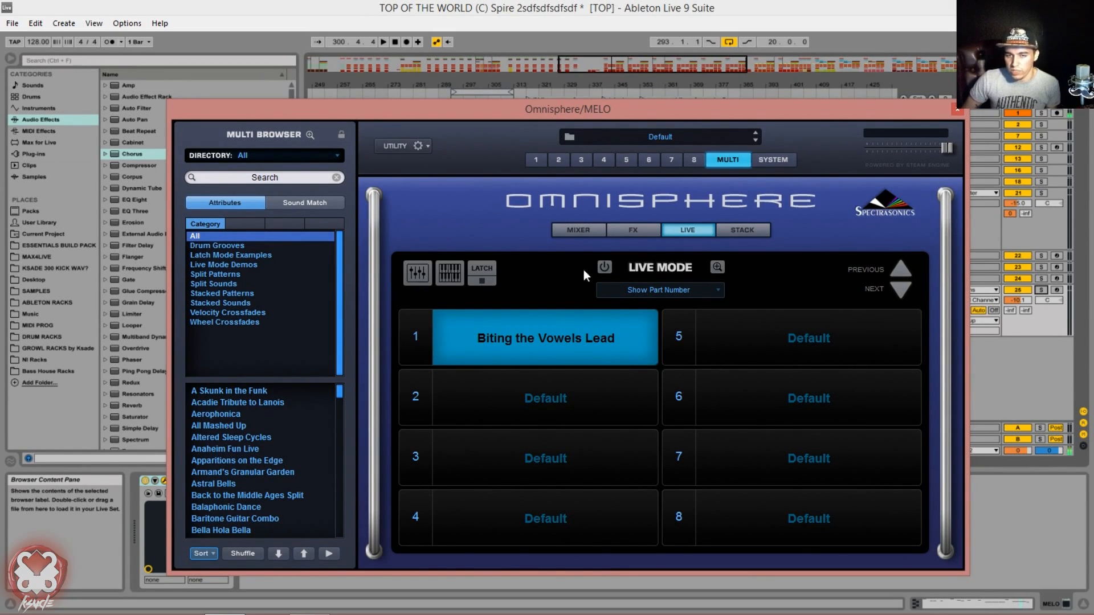
{"action": "left_click", "coordinate": [625, 232]}
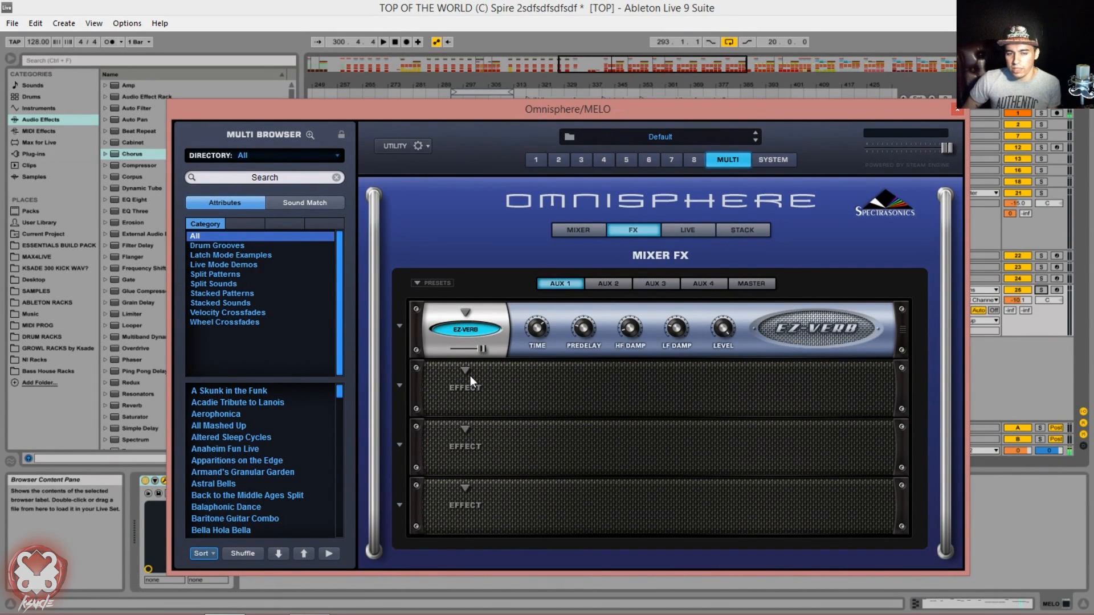
{"action": "left_click", "coordinate": [734, 228]}
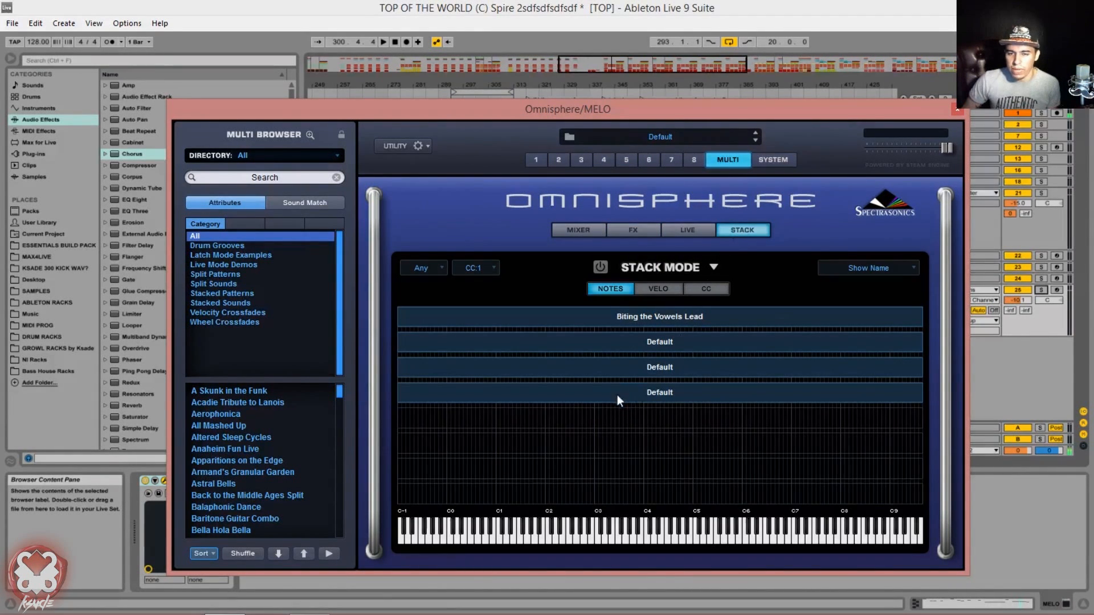
{"action": "left_click", "coordinate": [579, 230]}
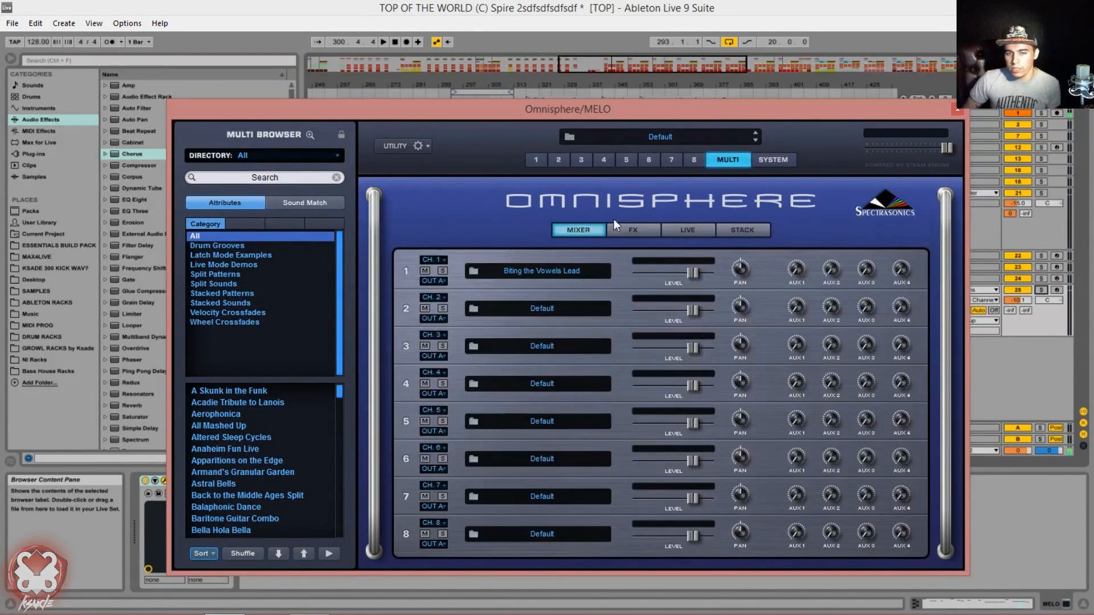
Step: Examine the sample memory limit options in the system settings, leaving No limit on Sample Memory selected
{"action": "left_click", "coordinate": [771, 162]}
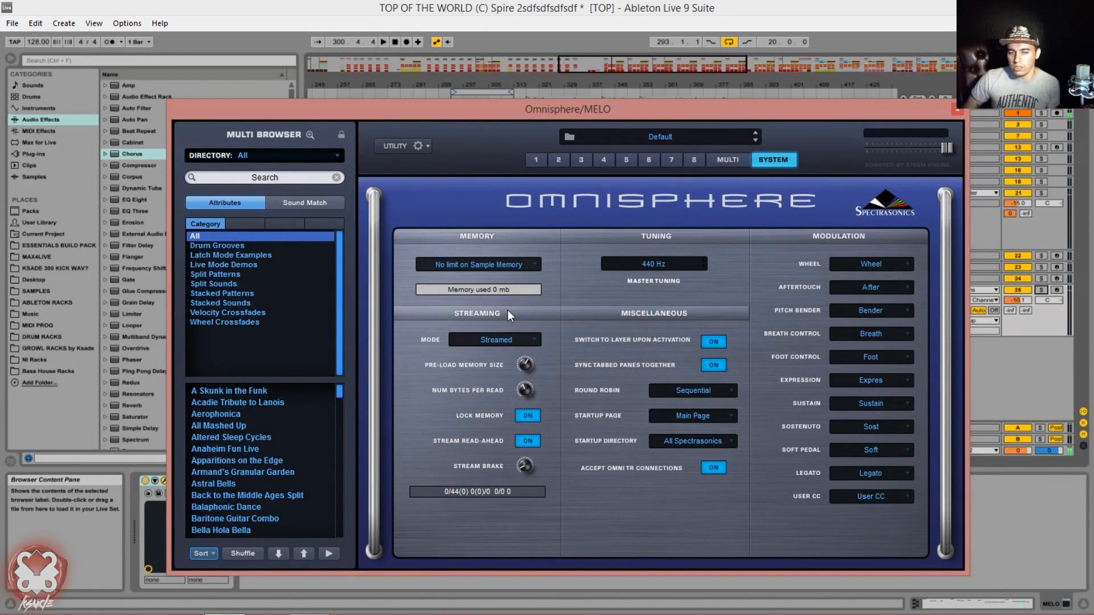
{"action": "left_click", "coordinate": [491, 264]}
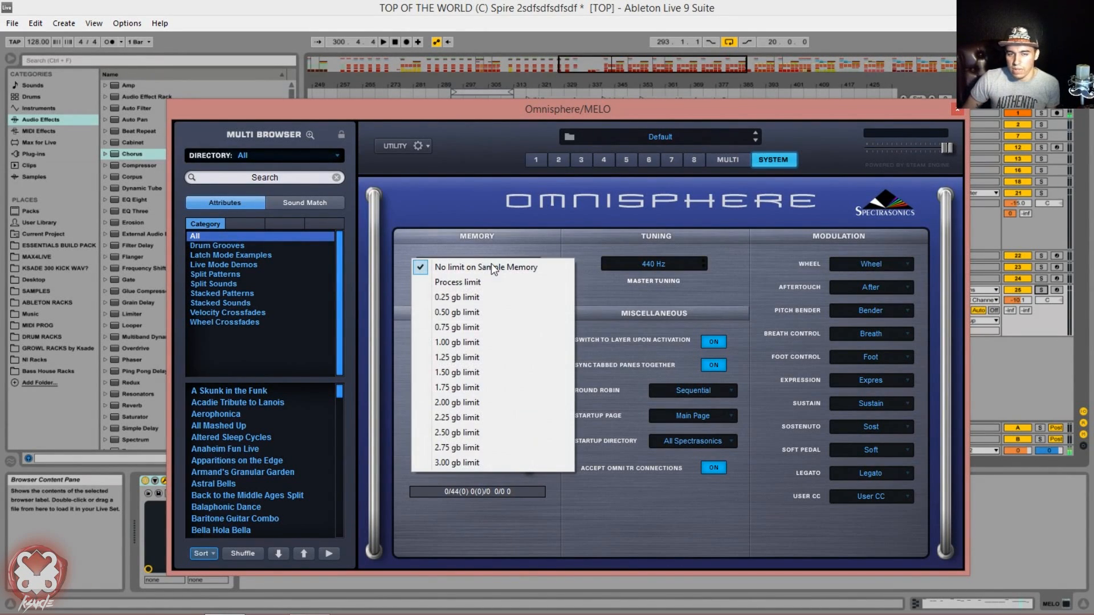
{"action": "left_click", "coordinate": [489, 260]}
{"action": "left_click", "coordinate": [487, 259]}
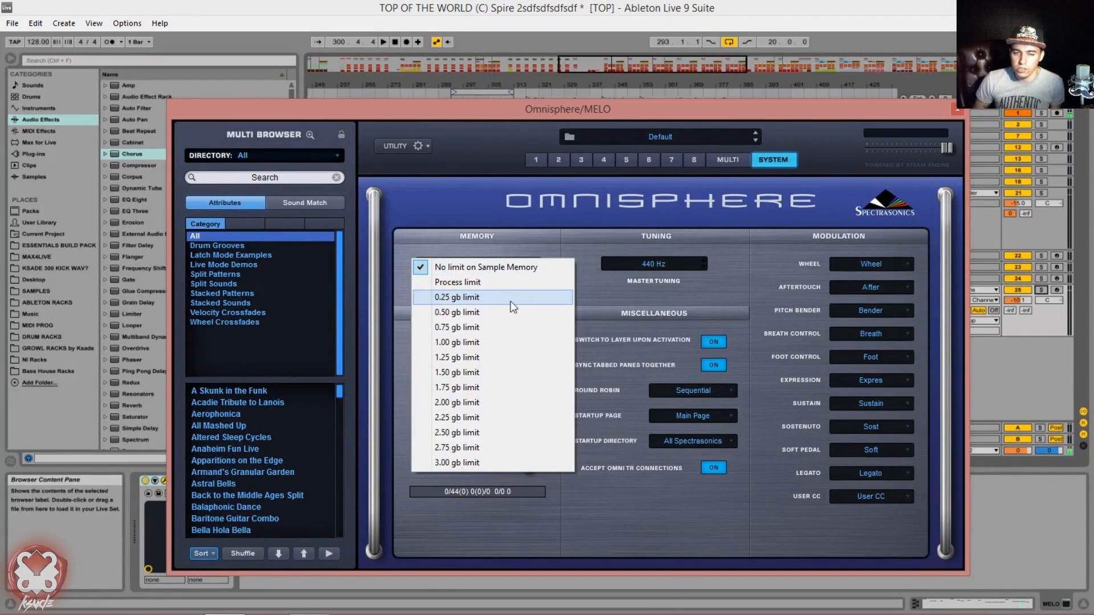
{"action": "left_click", "coordinate": [566, 238]}
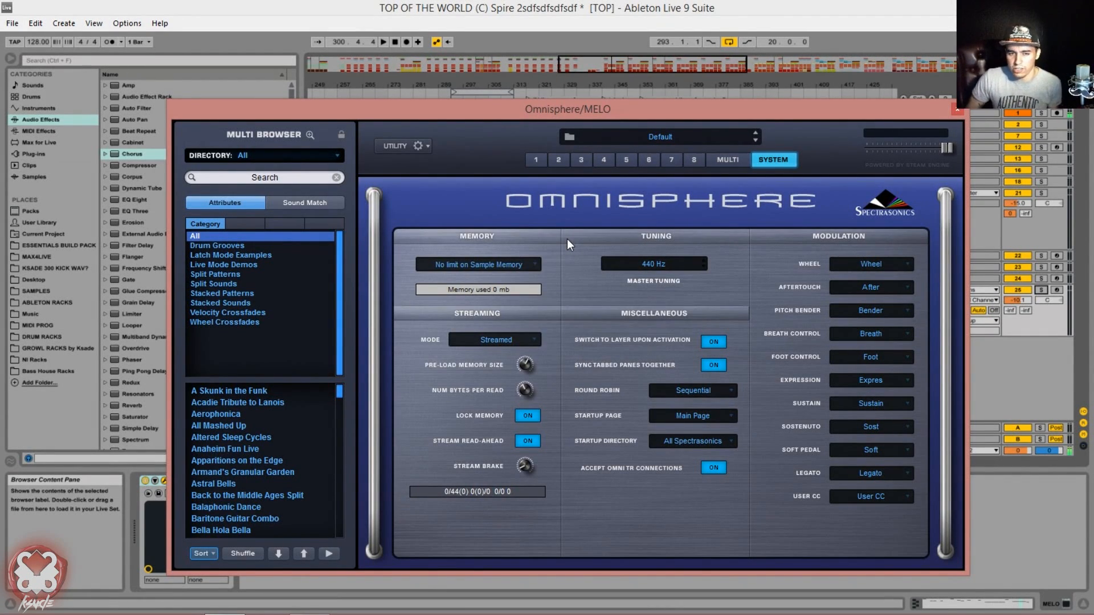
{"action": "left_click", "coordinate": [520, 266]}
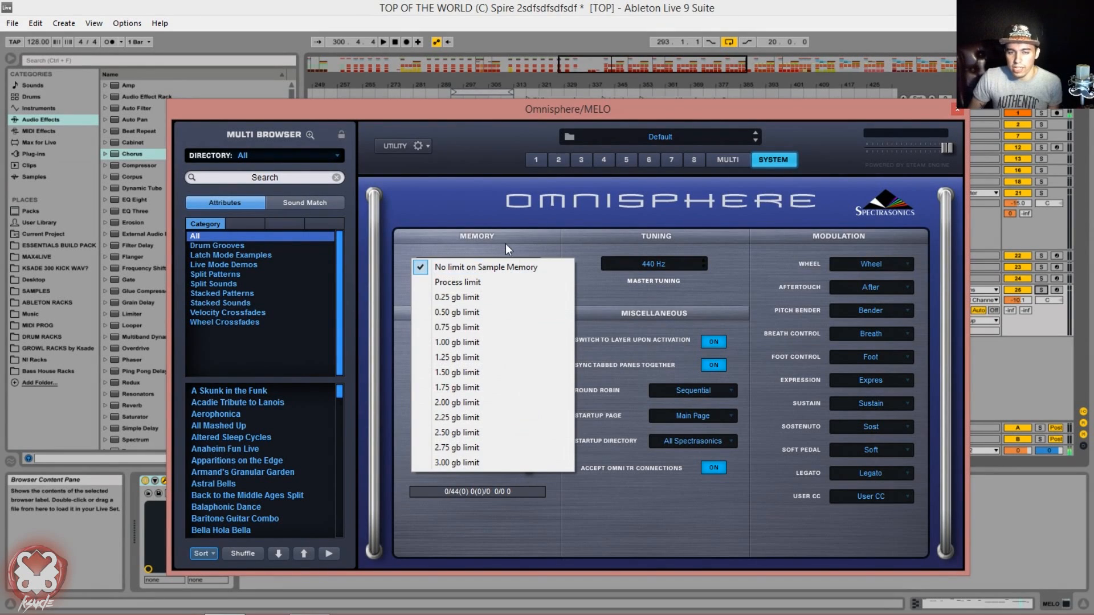
{"action": "left_click", "coordinate": [506, 241]}
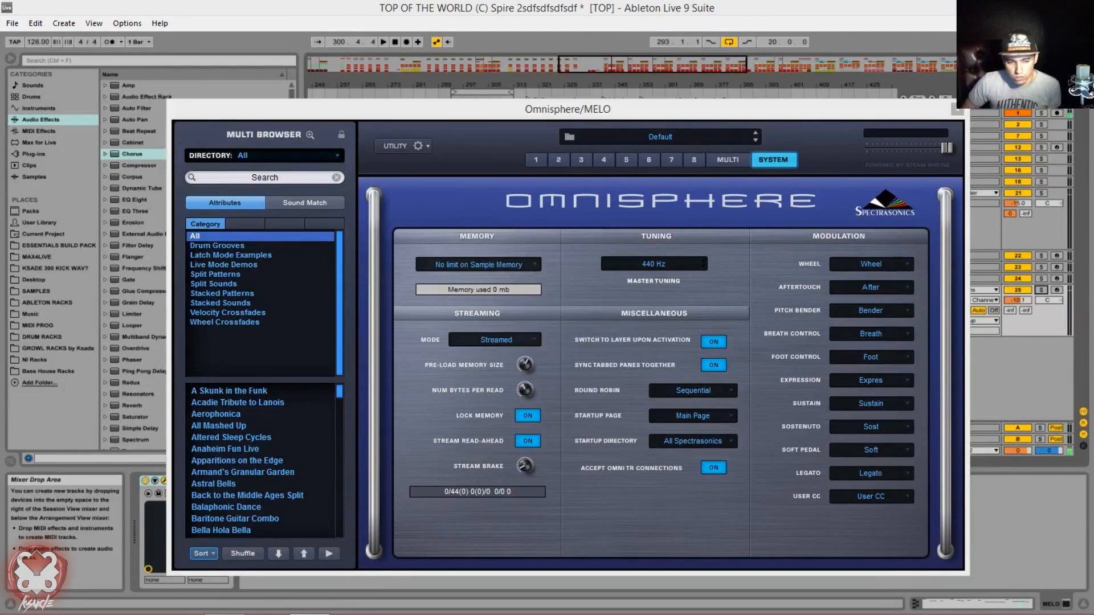
Step: Close the Omnisphere window, deactivate MELO track 26 and play the looped section of the arrangement without it
{"action": "left_click_drag", "start_coordinate": [588, 109], "coordinate": [547, 112]}
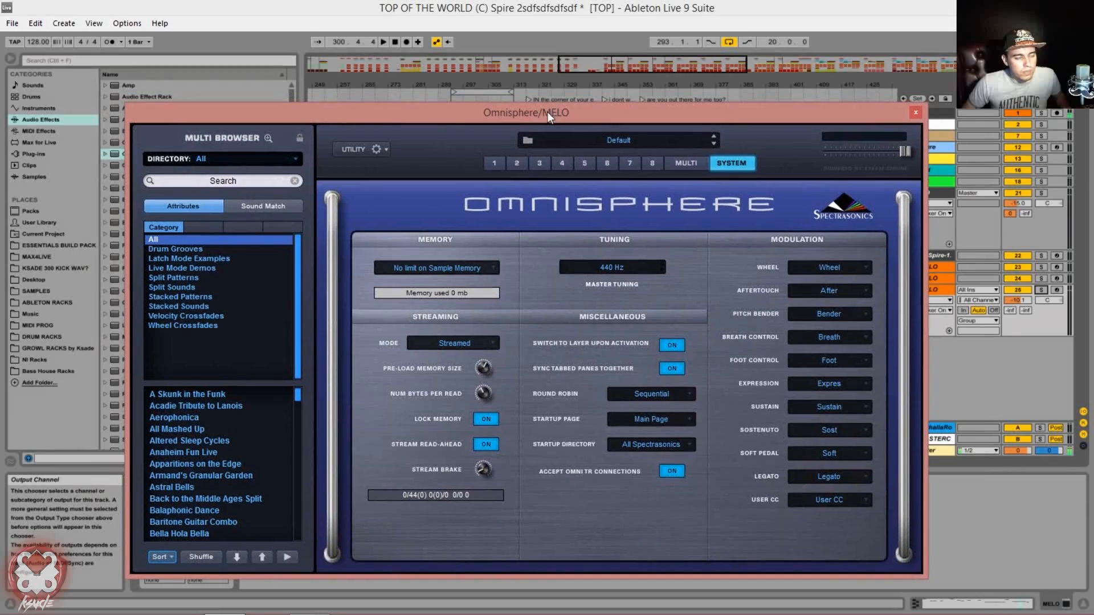
{"action": "left_click", "coordinate": [915, 113]}
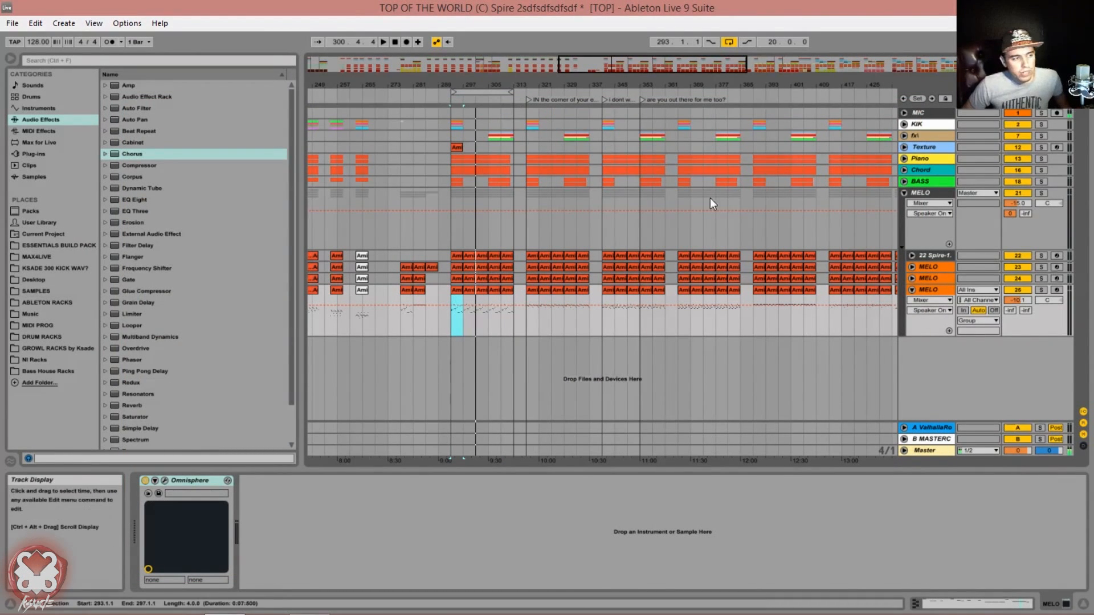
{"action": "left_click_drag", "start_coordinate": [651, 64], "coordinate": [652, 58]}
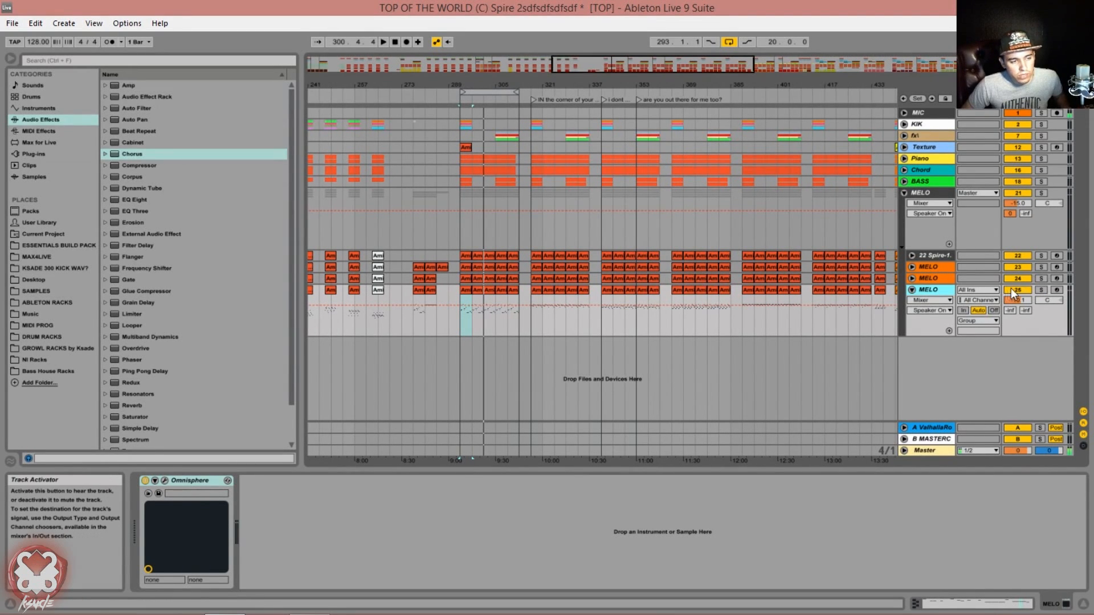
{"action": "left_click", "coordinate": [1011, 288]}
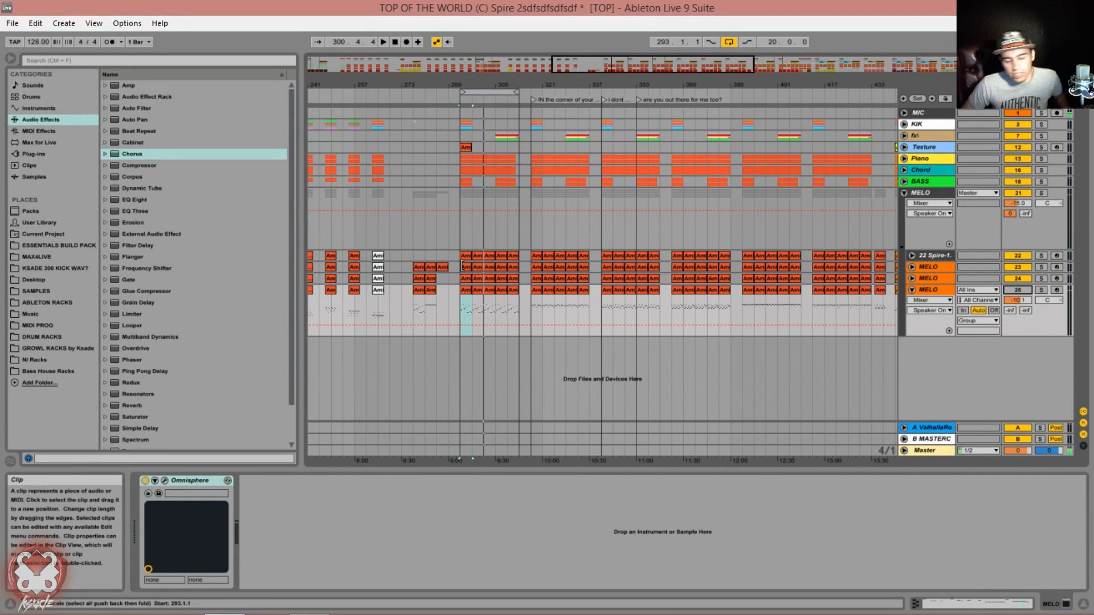
{"action": "scroll", "coordinate": [456, 345], "scroll_direction": "up", "scroll_amount": 3}
{"action": "left_click", "coordinate": [479, 253]}
{"action": "key", "text": "space"}
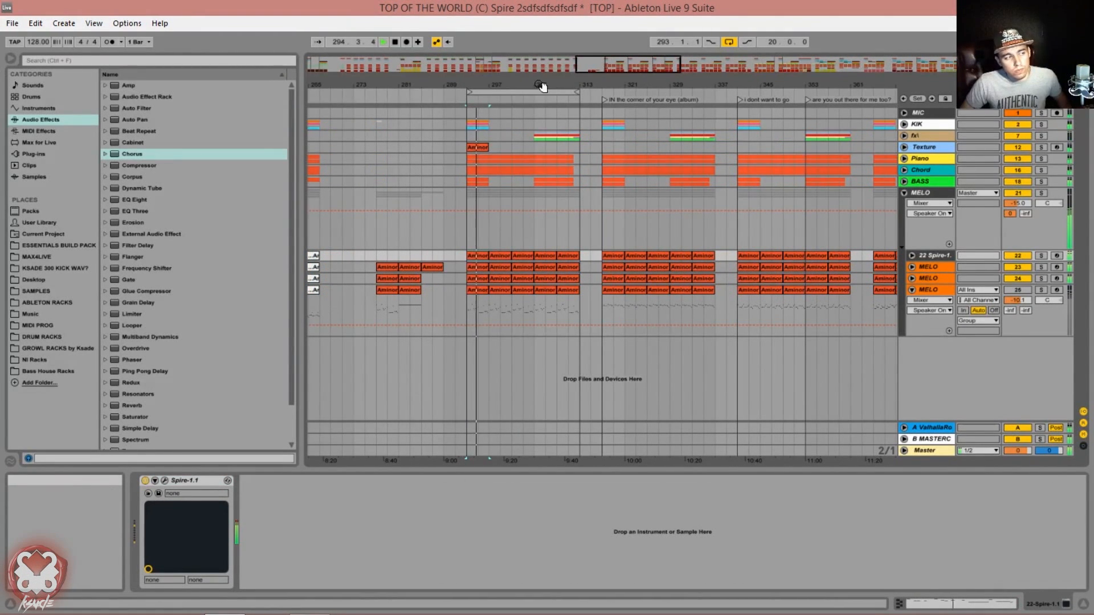
{"action": "left_click_drag", "start_coordinate": [621, 64], "coordinate": [660, 26]}
{"action": "key", "text": "space"}
Step: Reactivate MELO track 26 and reopen its Omnisphere window, placed clear of the track list
{"action": "left_click", "coordinate": [525, 288]}
{"action": "left_click", "coordinate": [1017, 290]}
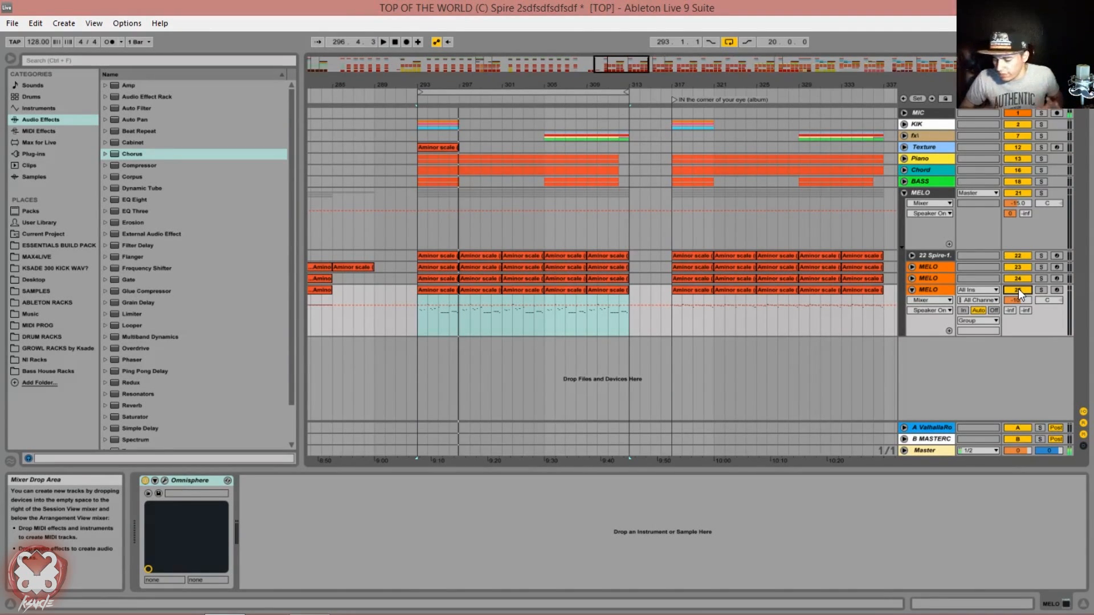
{"action": "left_click", "coordinate": [434, 295]}
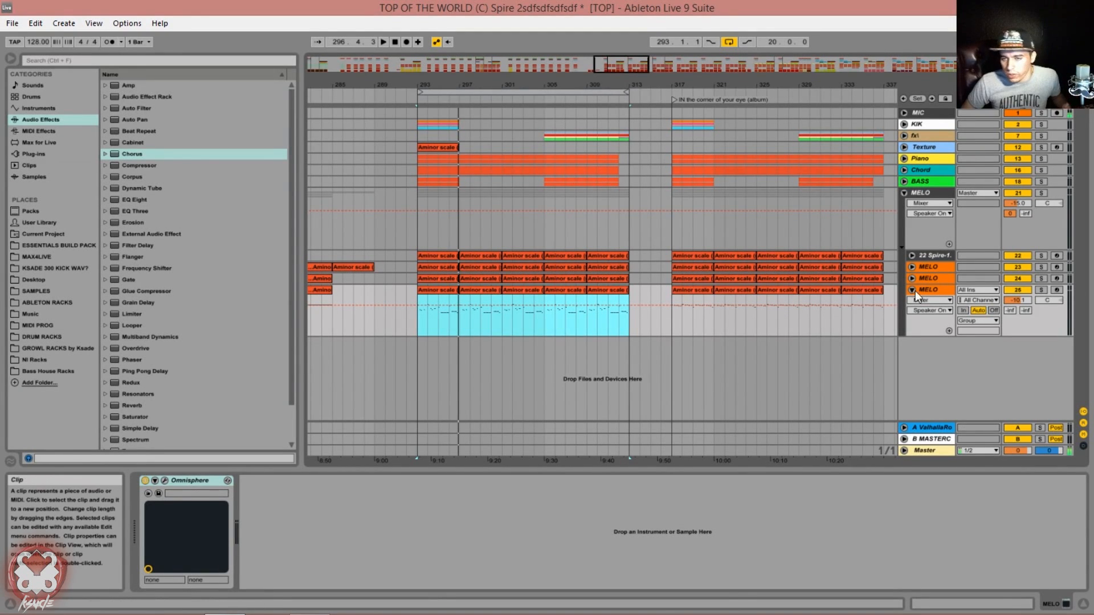
{"action": "left_click", "coordinate": [931, 290]}
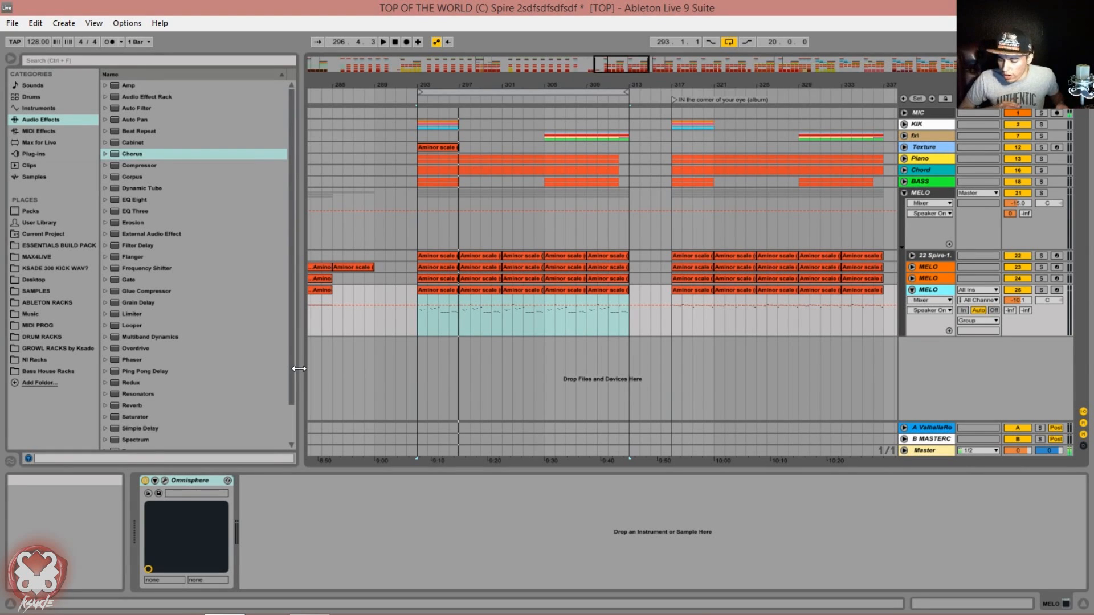
{"action": "left_click", "coordinate": [166, 481]}
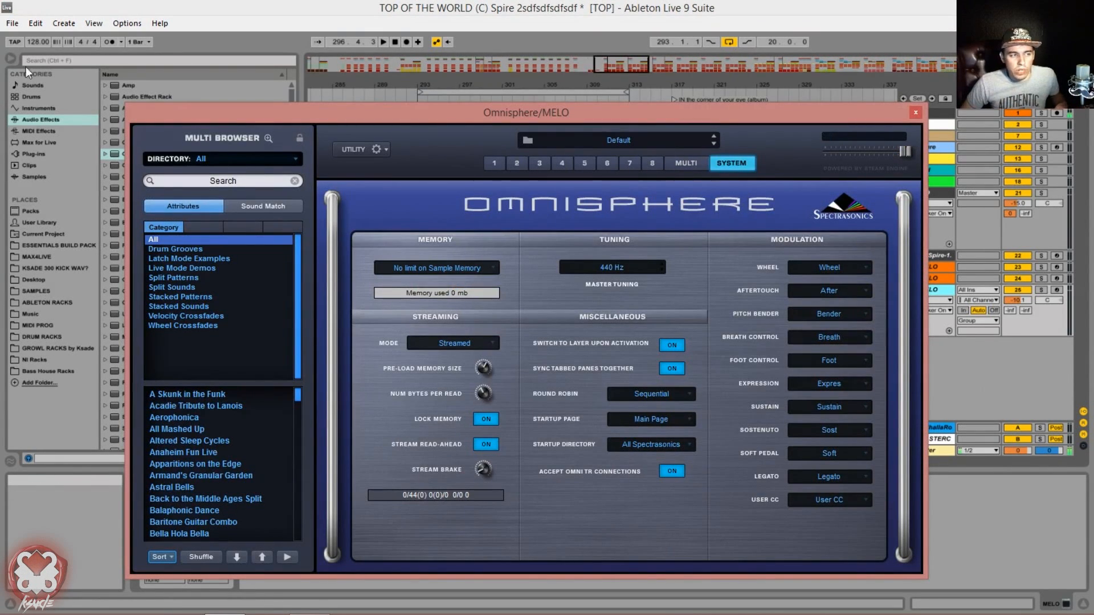
{"action": "left_click_drag", "start_coordinate": [375, 112], "coordinate": [419, 448]}
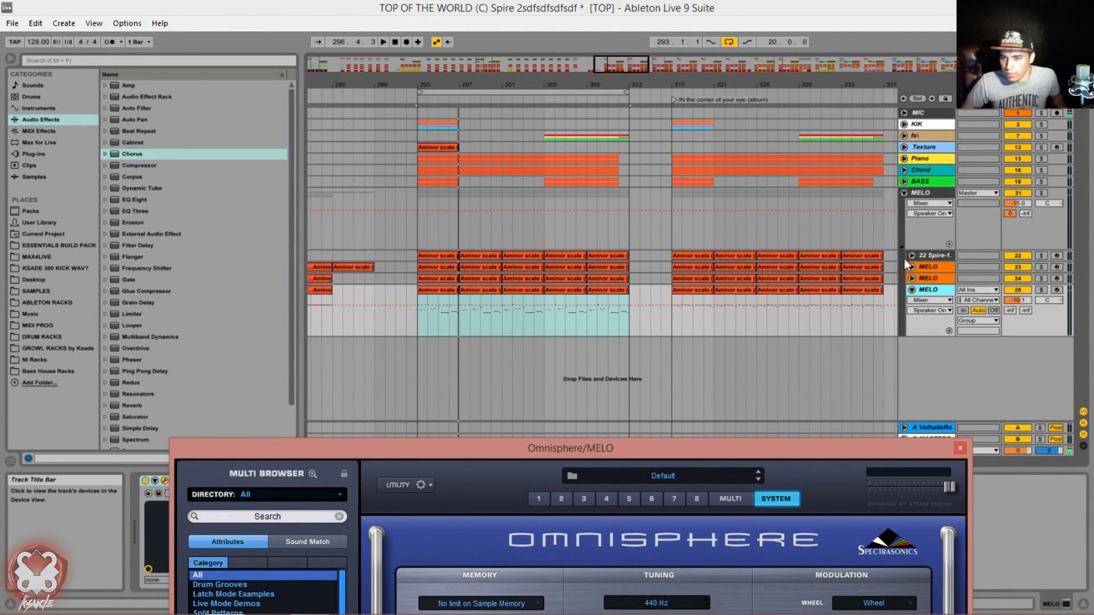
Step: Deactivate tracks 22, 23 and 24 and return to the Omnisphere instrument on MELO track 26
{"action": "left_click", "coordinate": [1014, 255]}
{"action": "left_click", "coordinate": [1017, 267]}
{"action": "left_click", "coordinate": [1017, 279]}
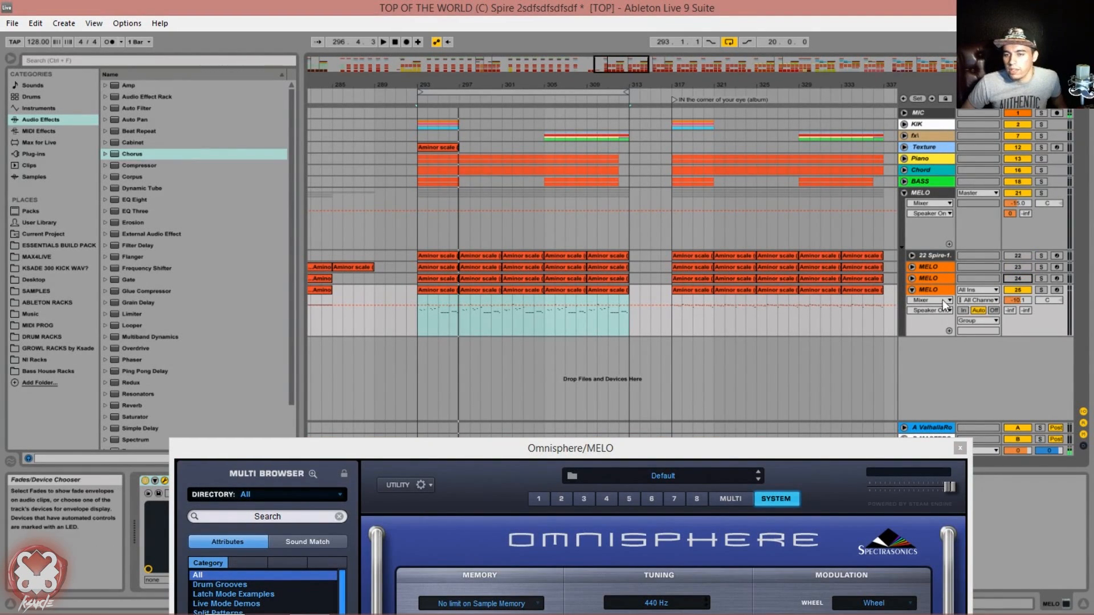
{"action": "left_click", "coordinate": [932, 257]}
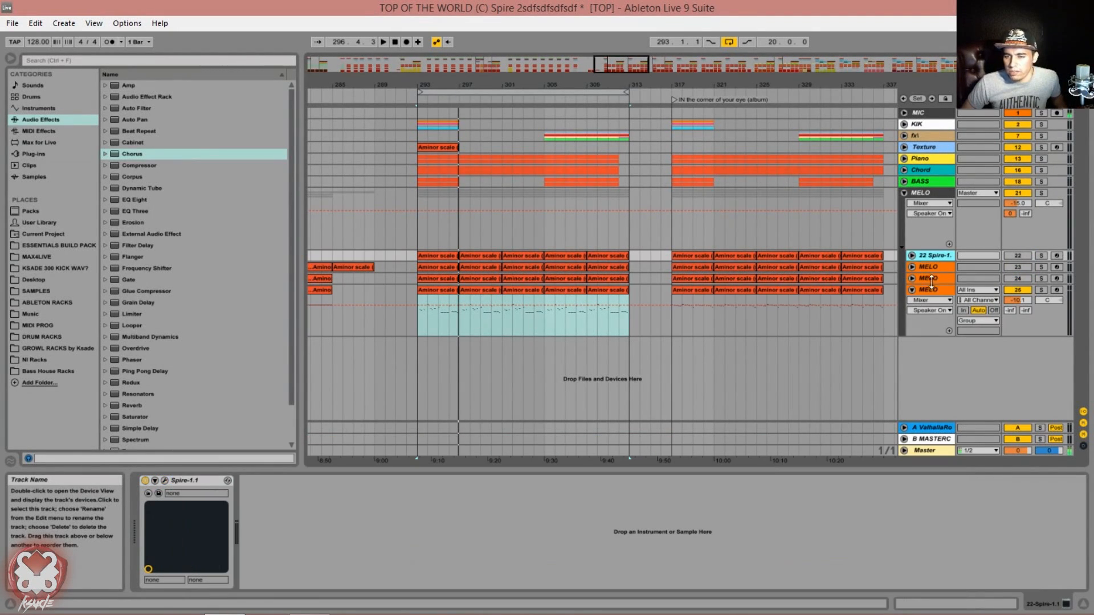
{"action": "left_click", "coordinate": [936, 291]}
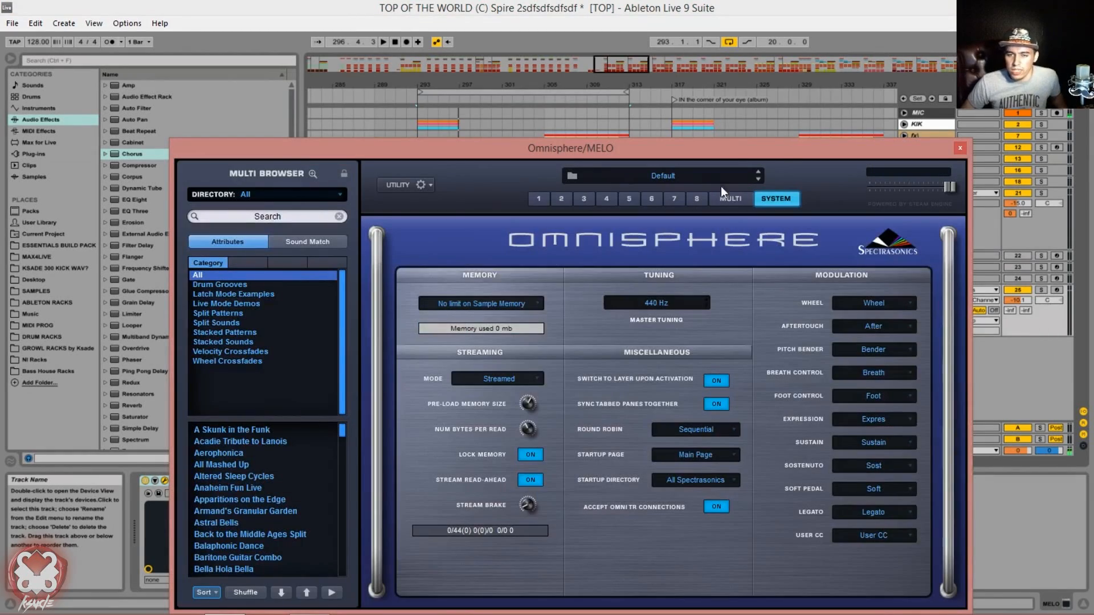
Step: Solo MELO track 26, play the loop and load the It's a TRAP Catwoman patch in part 1
{"action": "left_click_drag", "start_coordinate": [782, 155], "coordinate": [798, 129]}
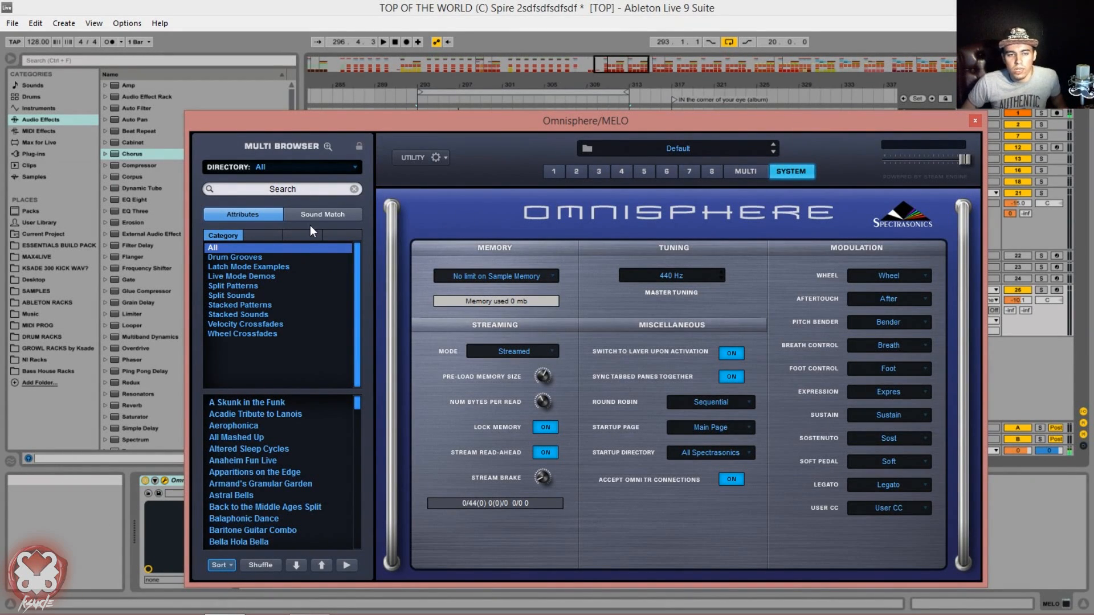
{"action": "left_click", "coordinate": [244, 213]}
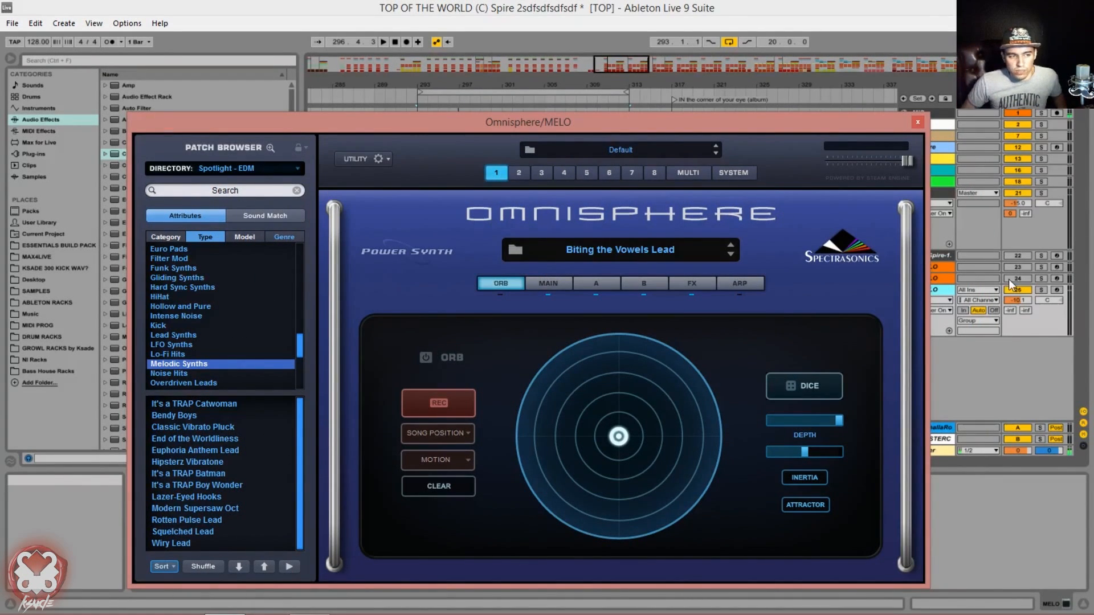
{"action": "left_click", "coordinate": [1040, 290]}
{"action": "key", "text": "space"}
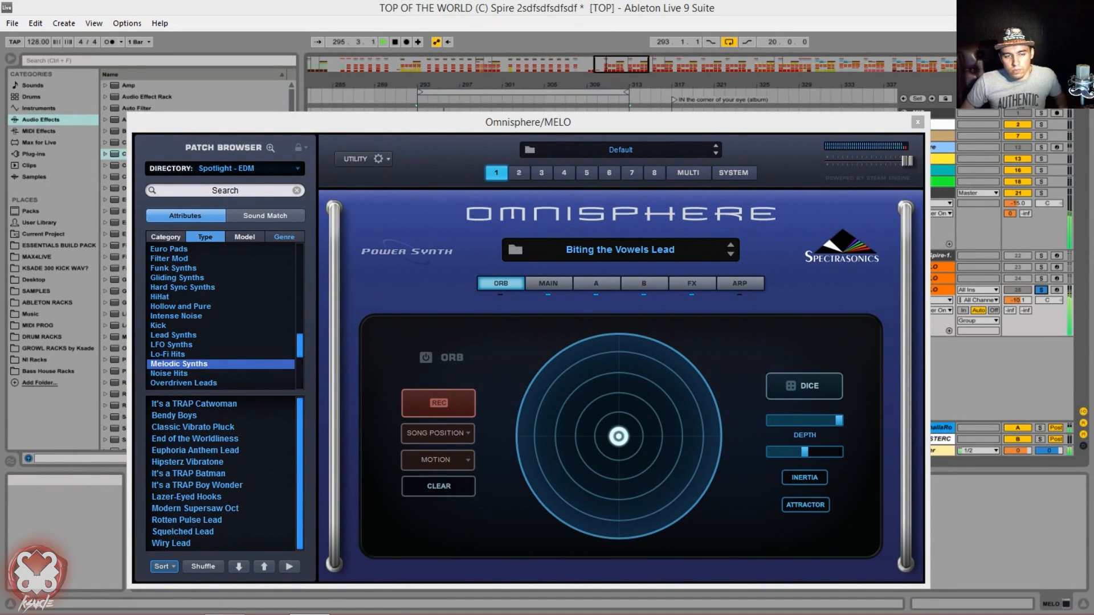
{"action": "left_click", "coordinate": [219, 404]}
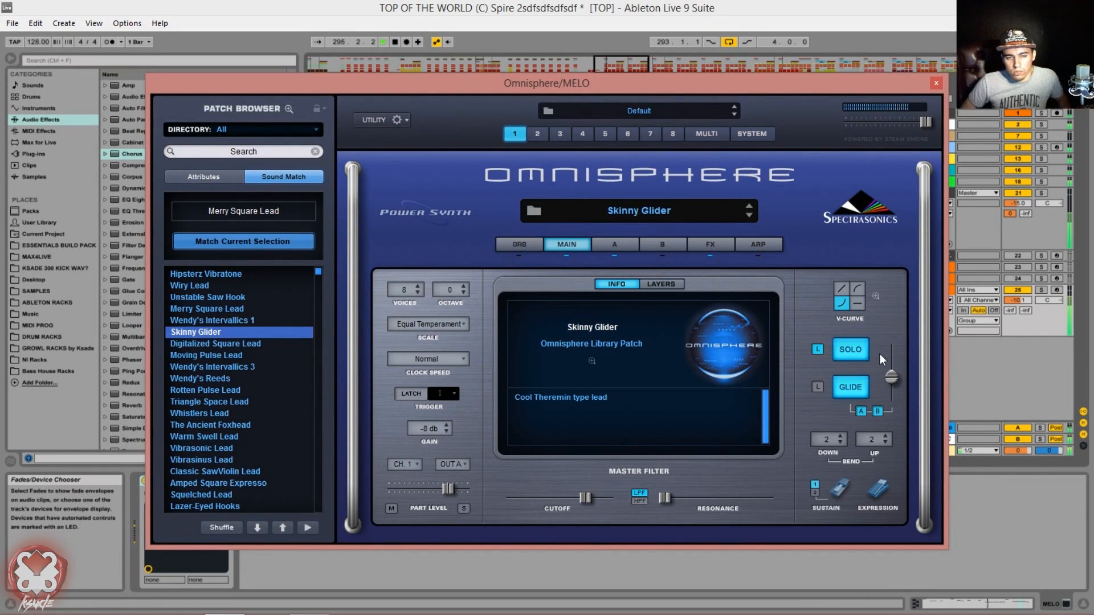
Step: Lower the glide time of the Skinny Glider patch, replay the loop, and switch Glide off
{"action": "key", "text": "space"}
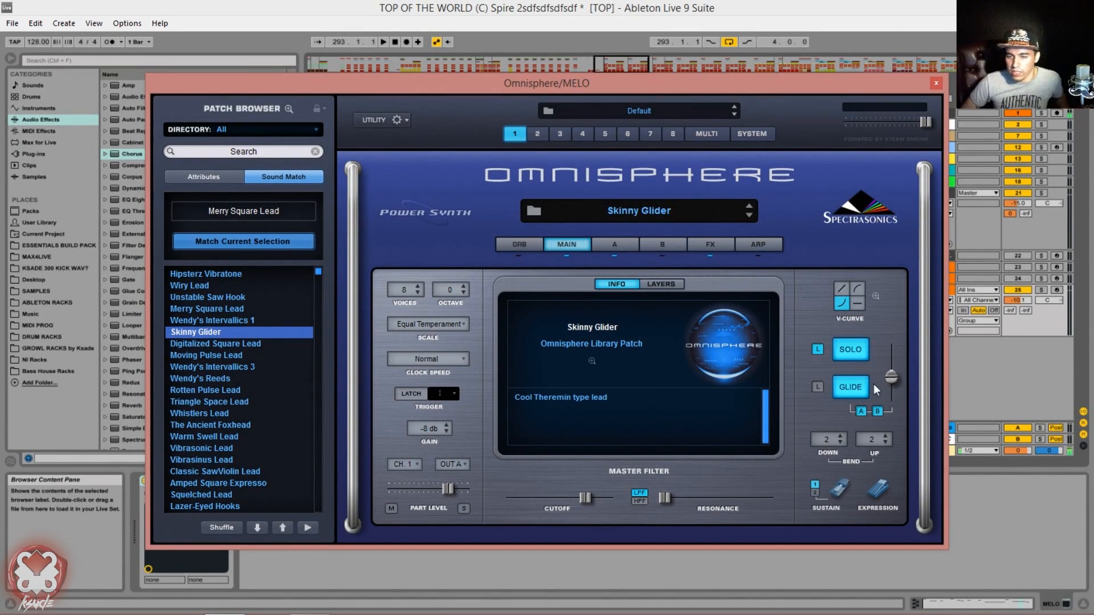
{"action": "left_click_drag", "start_coordinate": [891, 377], "coordinate": [895, 399]}
{"action": "key", "text": "space"}
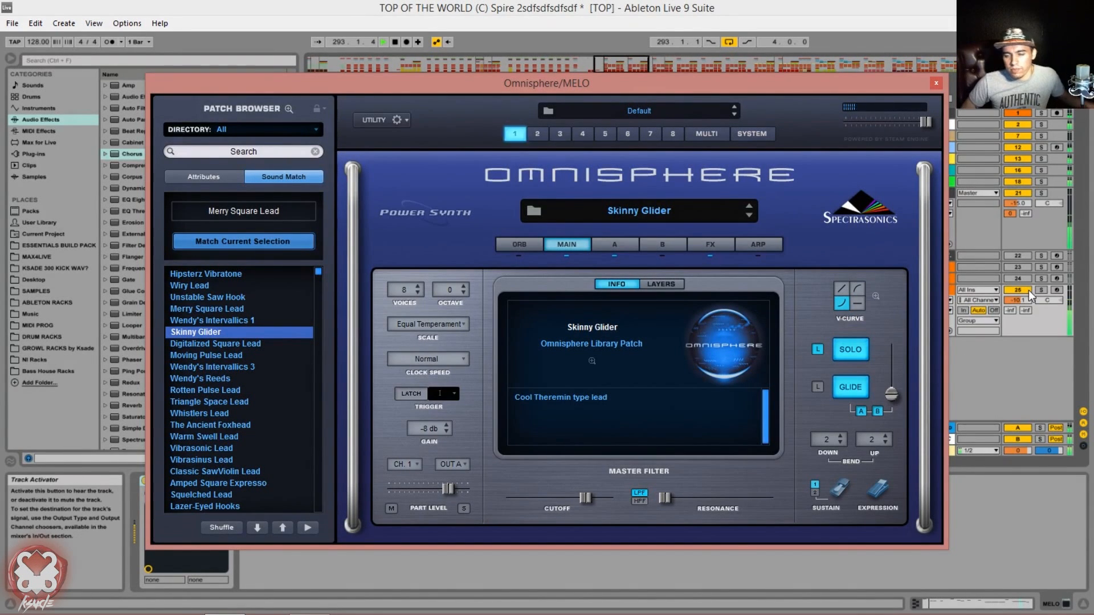
{"action": "left_click", "coordinate": [846, 392]}
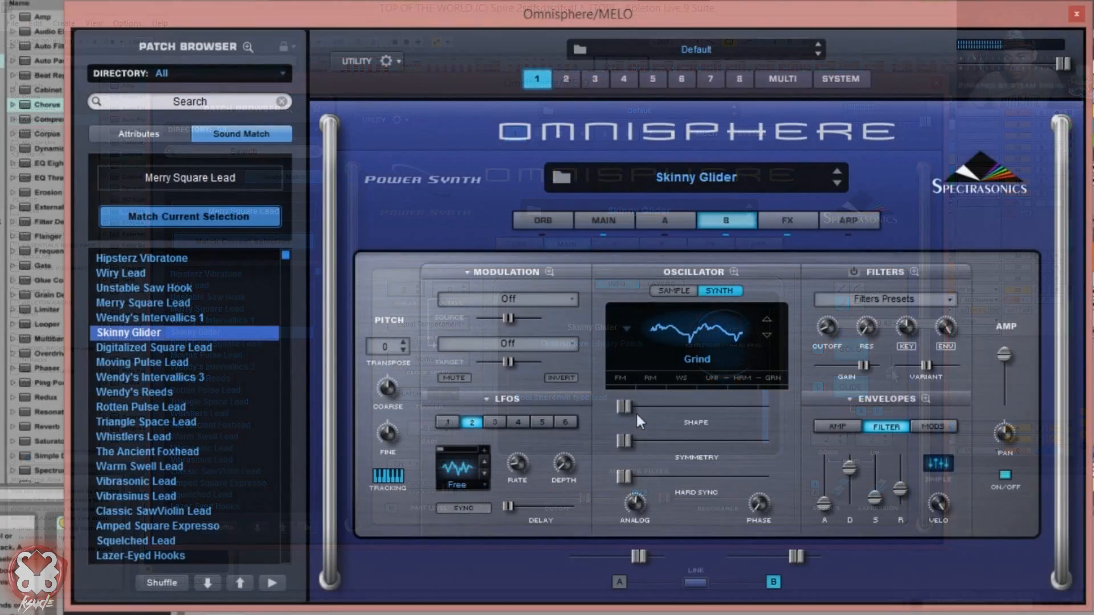
Step: Set the granular speed of layer B's oscillator to about the middle of its range
{"action": "left_click_drag", "start_coordinate": [636, 412], "coordinate": [730, 434]}
{"action": "left_click", "coordinate": [635, 476]}
{"action": "left_click_drag", "start_coordinate": [634, 477], "coordinate": [686, 474]}
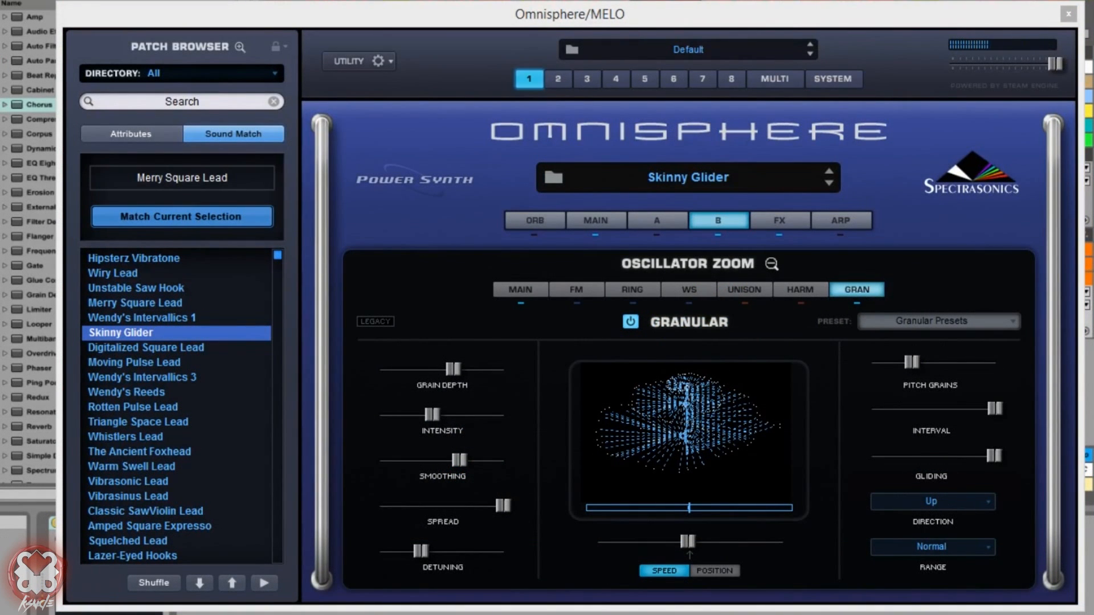
Step: Try the Barberpole Sweep FX, Cluster Swarm Rise and Sad Arcade granular presets on layer B, and settle on Sci-Fi Glitch
{"action": "left_click", "coordinate": [934, 320]}
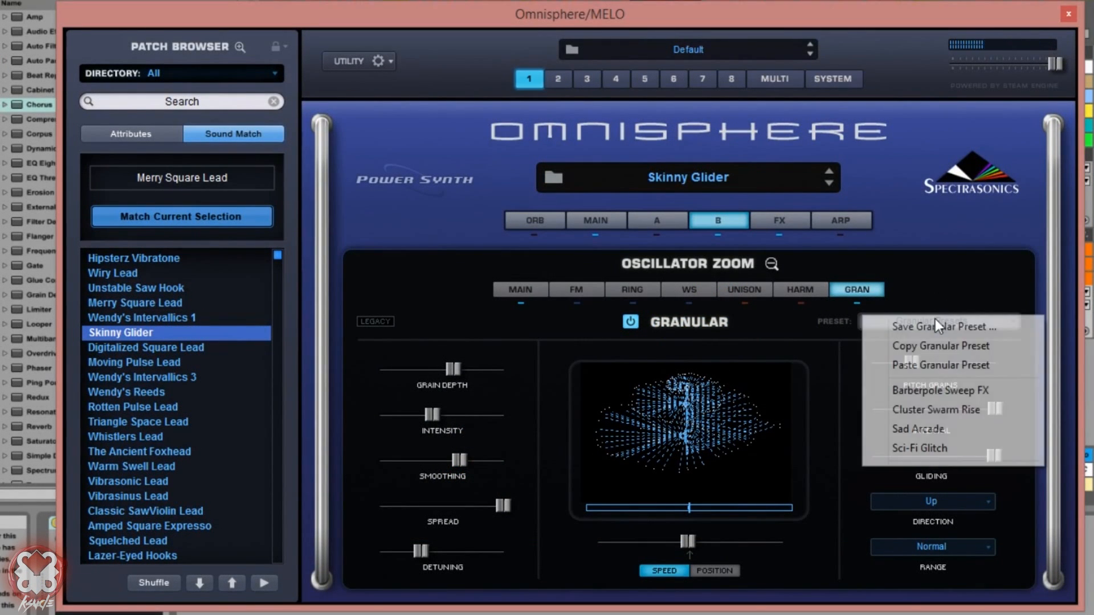
{"action": "left_click", "coordinate": [950, 391]}
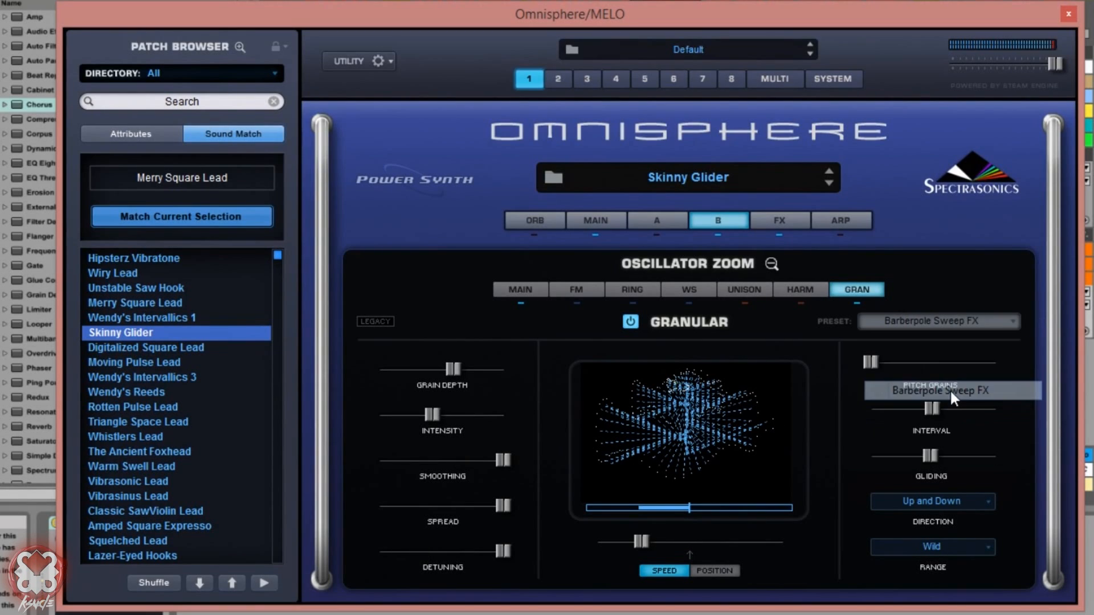
{"action": "left_click", "coordinate": [938, 324]}
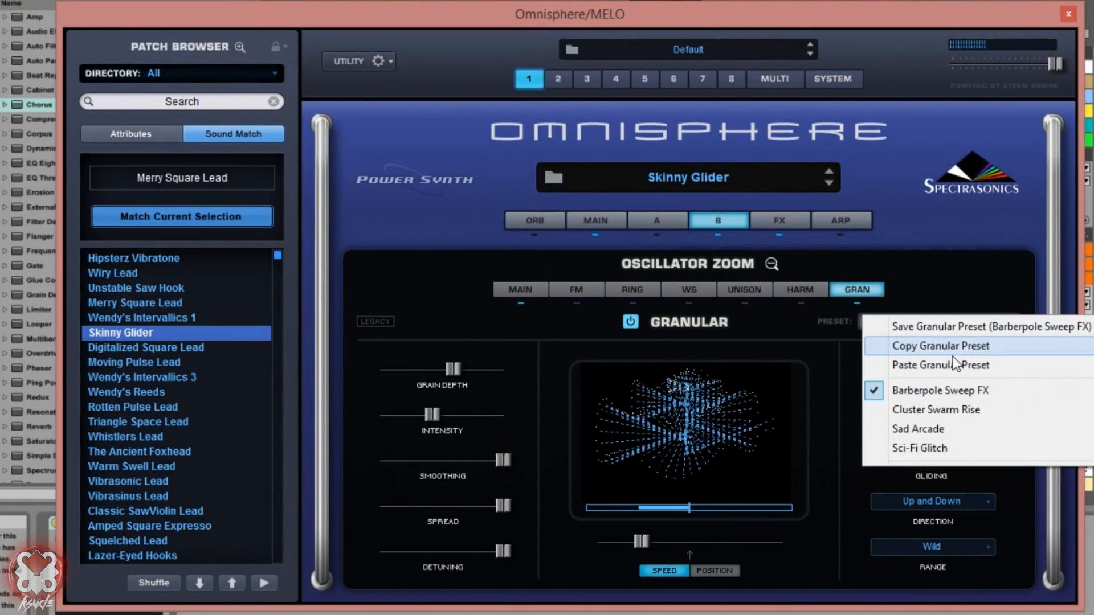
{"action": "left_click", "coordinate": [949, 413]}
{"action": "left_click", "coordinate": [933, 322]}
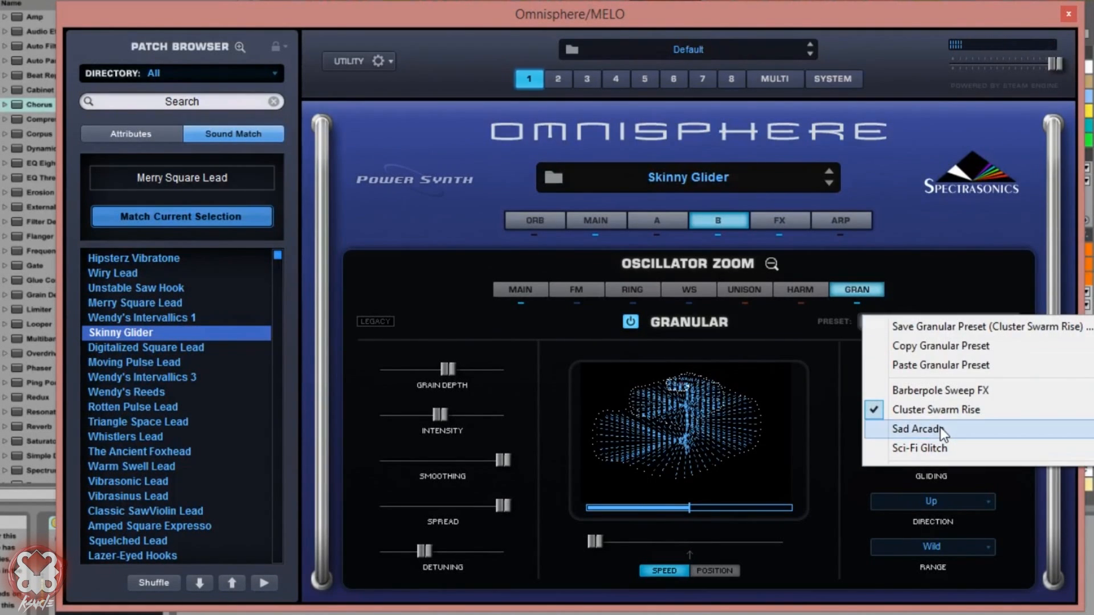
{"action": "left_click", "coordinate": [940, 427]}
{"action": "left_click", "coordinate": [915, 322]}
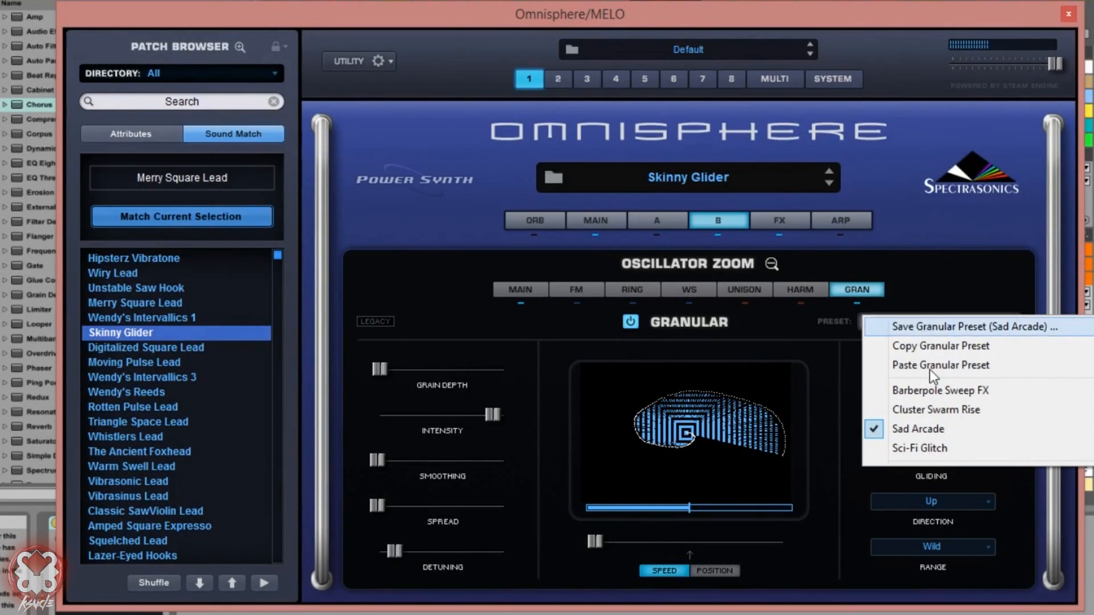
{"action": "left_click", "coordinate": [950, 446]}
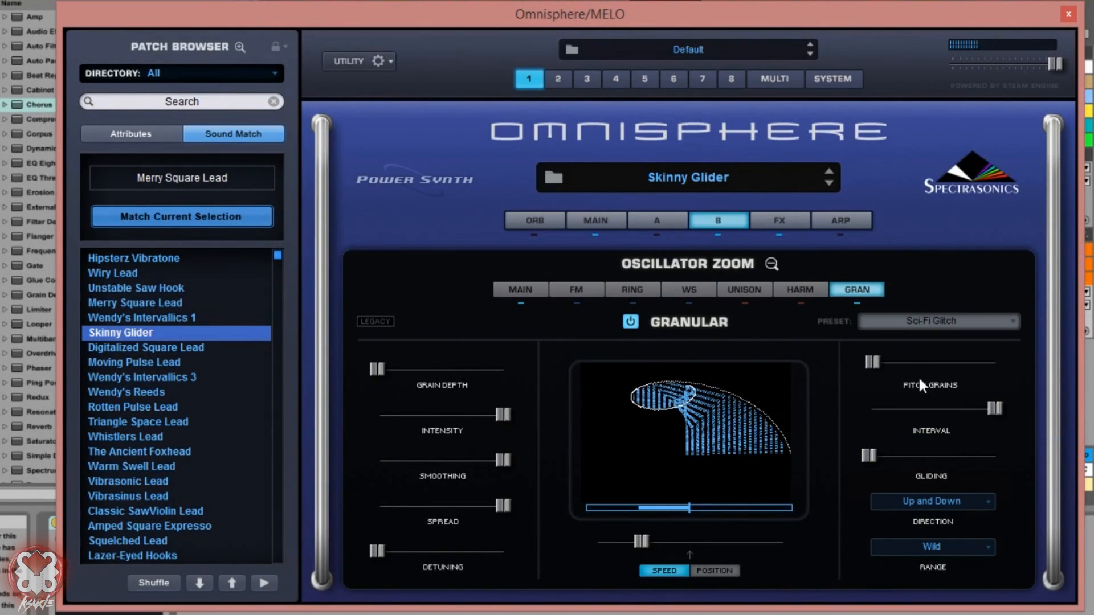
Step: Lower layer B's granular smoothing to about a quarter and its intensity to slightly below half, with the speed just below centre
{"action": "left_click_drag", "start_coordinate": [422, 462], "coordinate": [410, 463]}
{"action": "left_click_drag", "start_coordinate": [410, 462], "coordinate": [411, 462]}
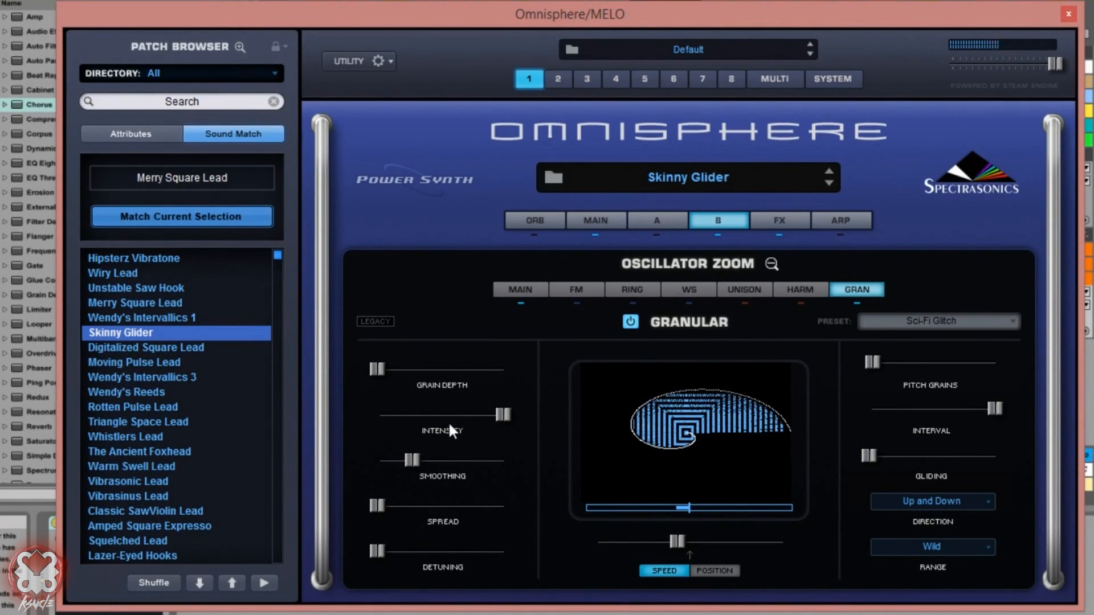
{"action": "left_click_drag", "start_coordinate": [490, 411], "coordinate": [421, 424]}
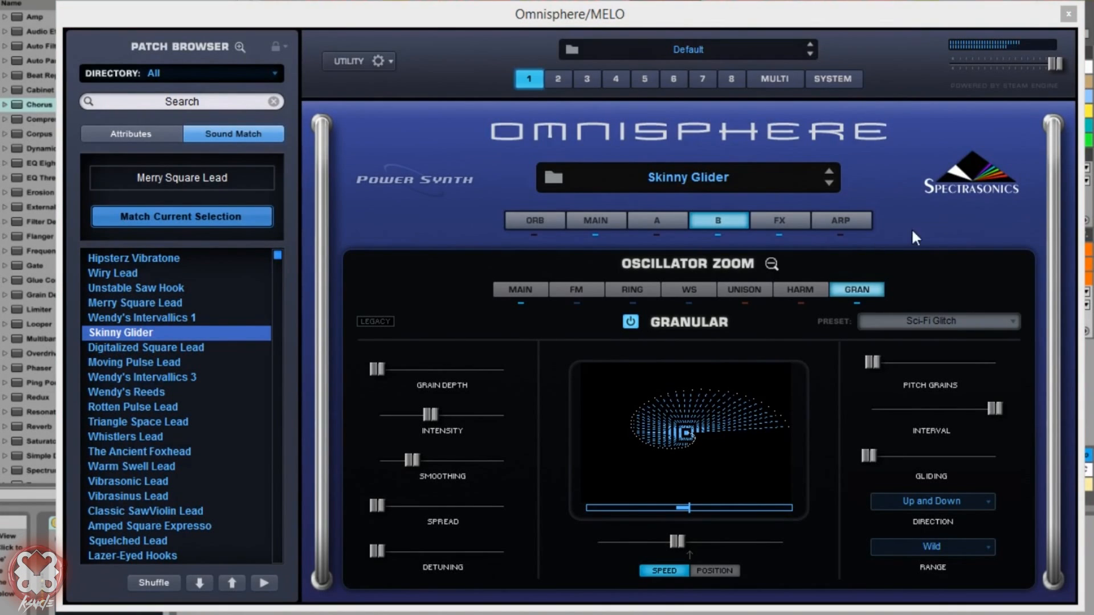
Step: Compare the granular settings of layers A and B, and slightly lower layer B's level in the patch's main layer view
{"action": "left_click", "coordinate": [655, 221]}
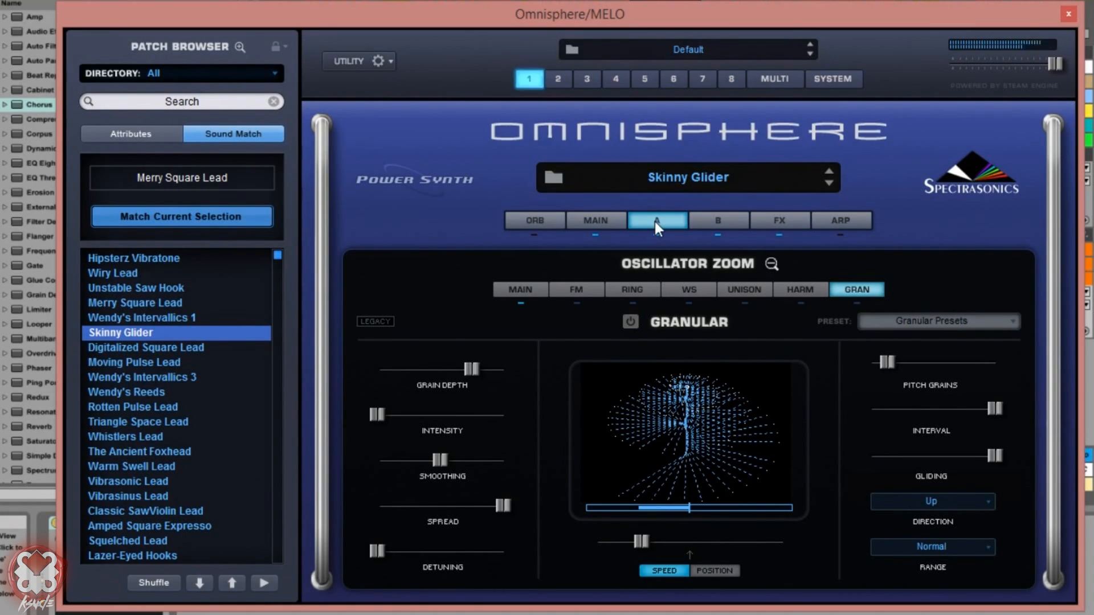
{"action": "left_click", "coordinate": [702, 219]}
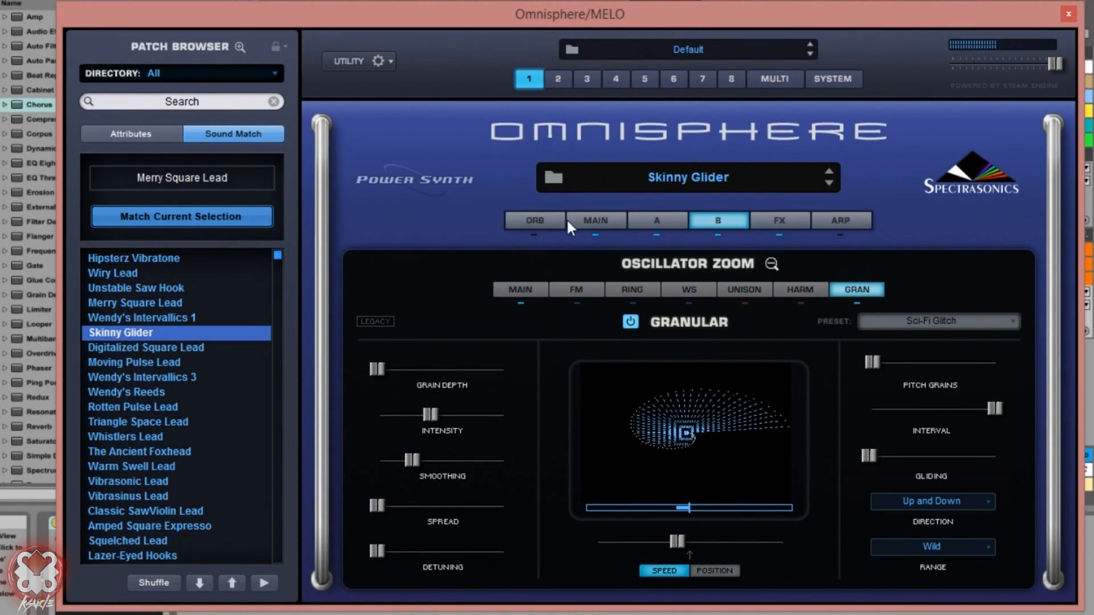
{"action": "left_click", "coordinate": [597, 221]}
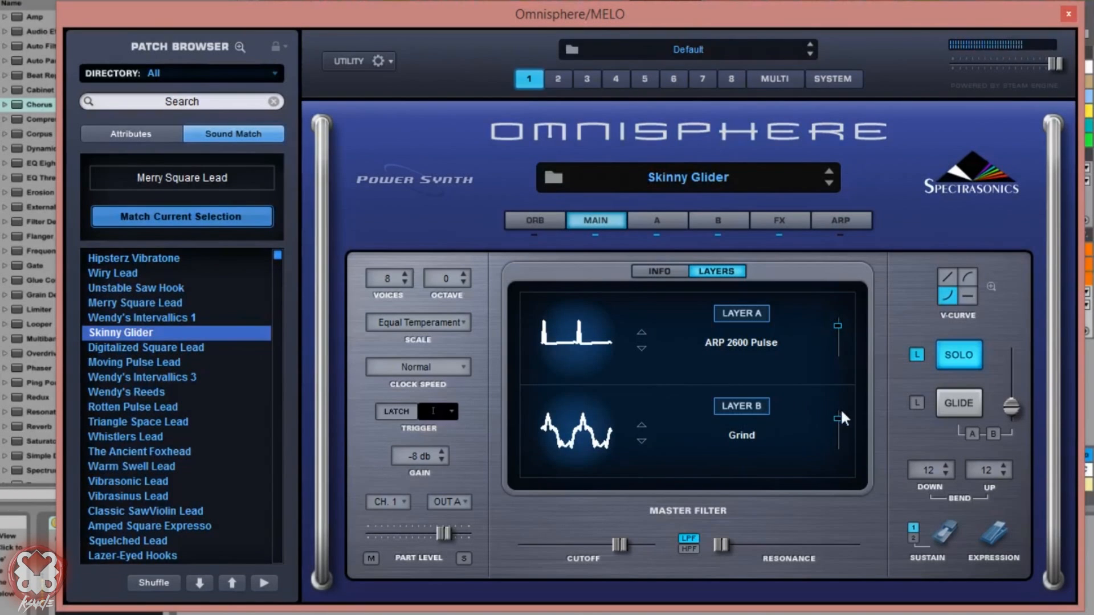
{"action": "mouse_move", "coordinate": [840, 417]}
{"action": "left_mouse_down"}
{"action": "mouse_move", "coordinate": [840, 474]}
{"action": "mouse_move", "coordinate": [849, 426]}
{"action": "left_mouse_up"}
{"action": "left_click", "coordinate": [1089, 114]}
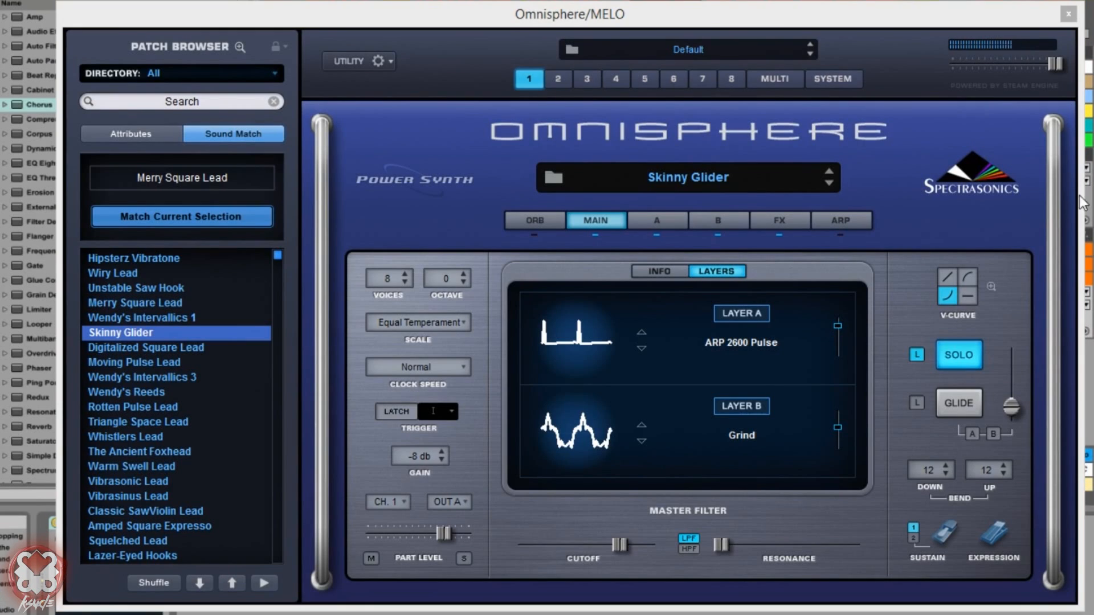